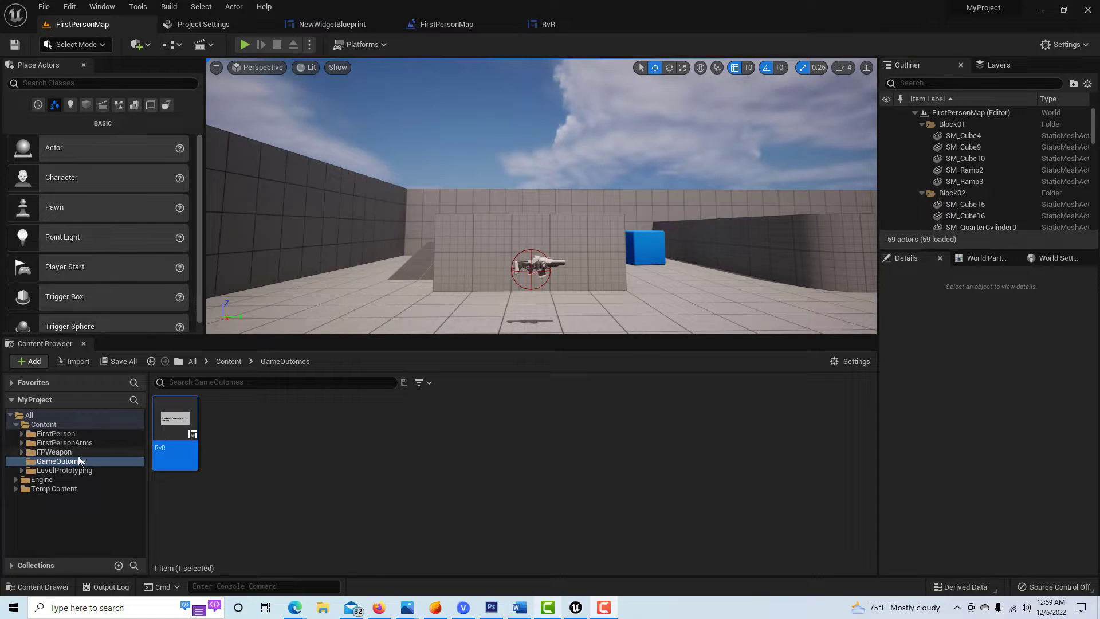
Browse from FirstPerson back to the top-level Content folder containing NewWidgetBlueprint
{"action": "left_click", "coordinate": [226, 361]}
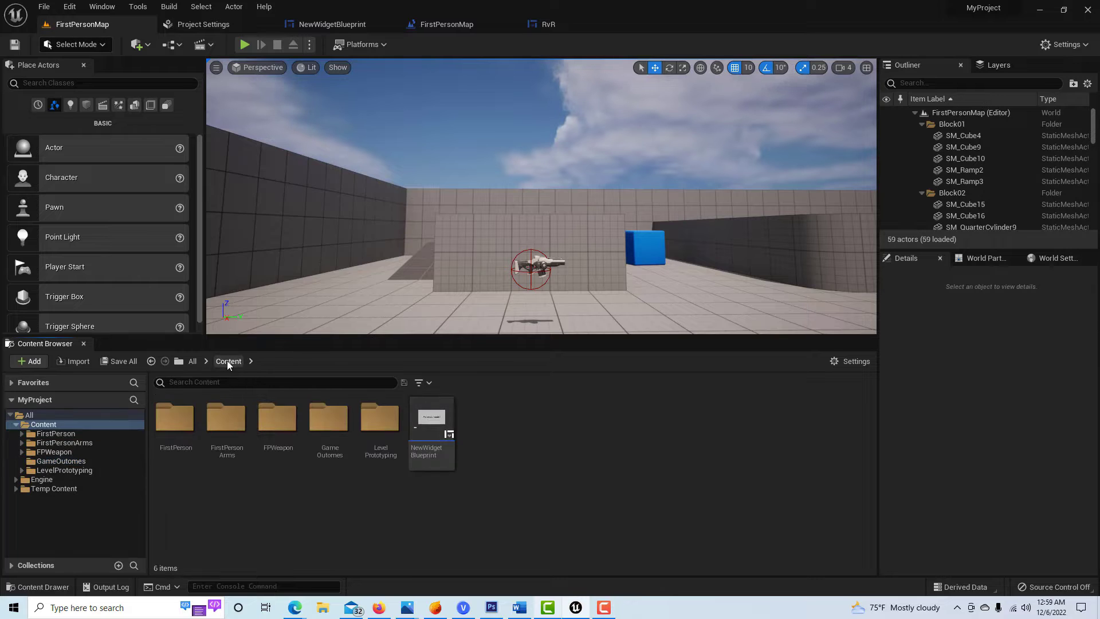
{"action": "double_click", "coordinate": [48, 433]}
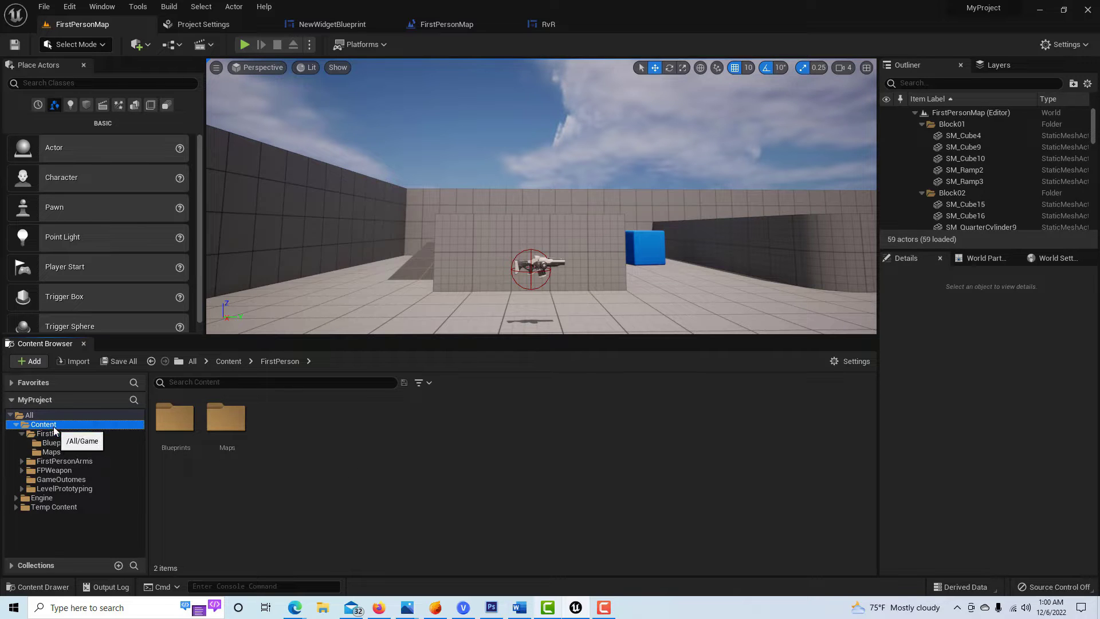
{"action": "left_click", "coordinate": [54, 427]}
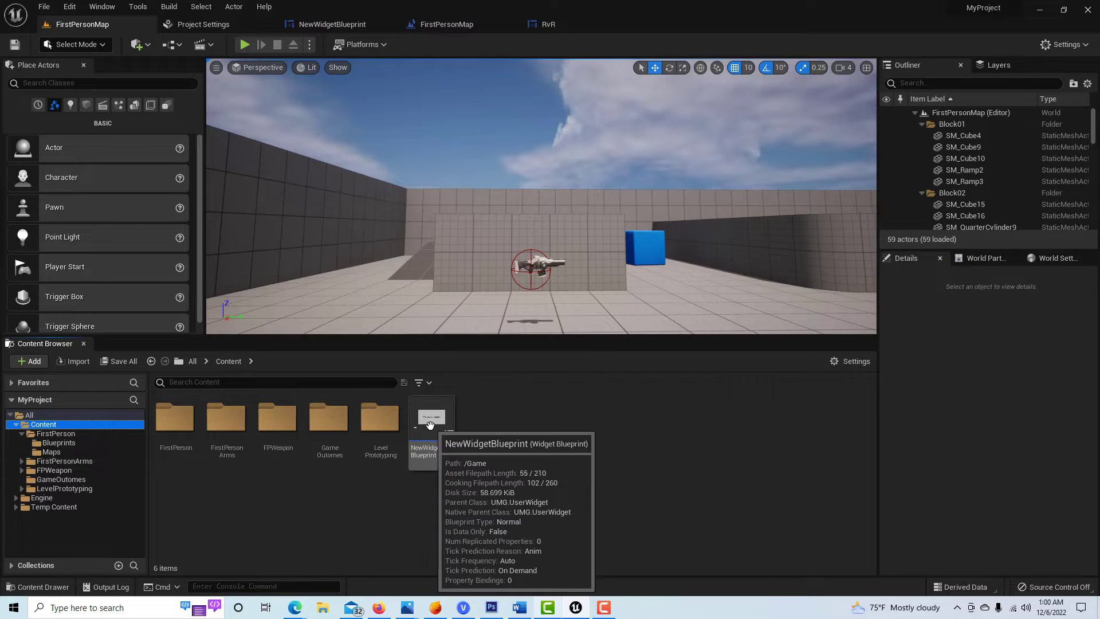
{"action": "left_click", "coordinate": [179, 46]}
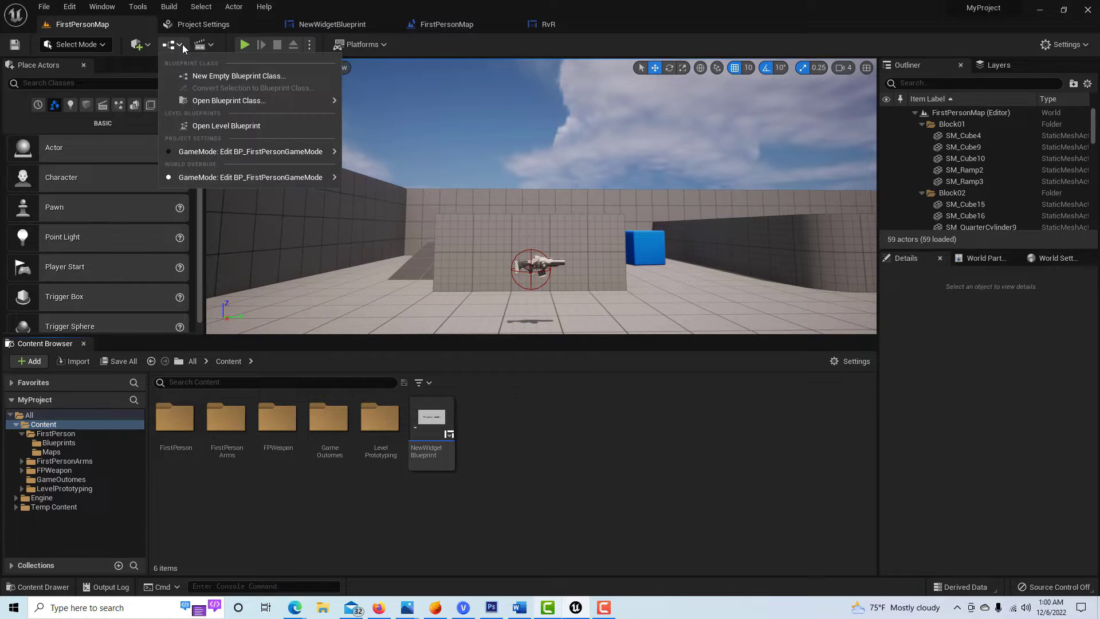
{"action": "left_click", "coordinate": [243, 126]}
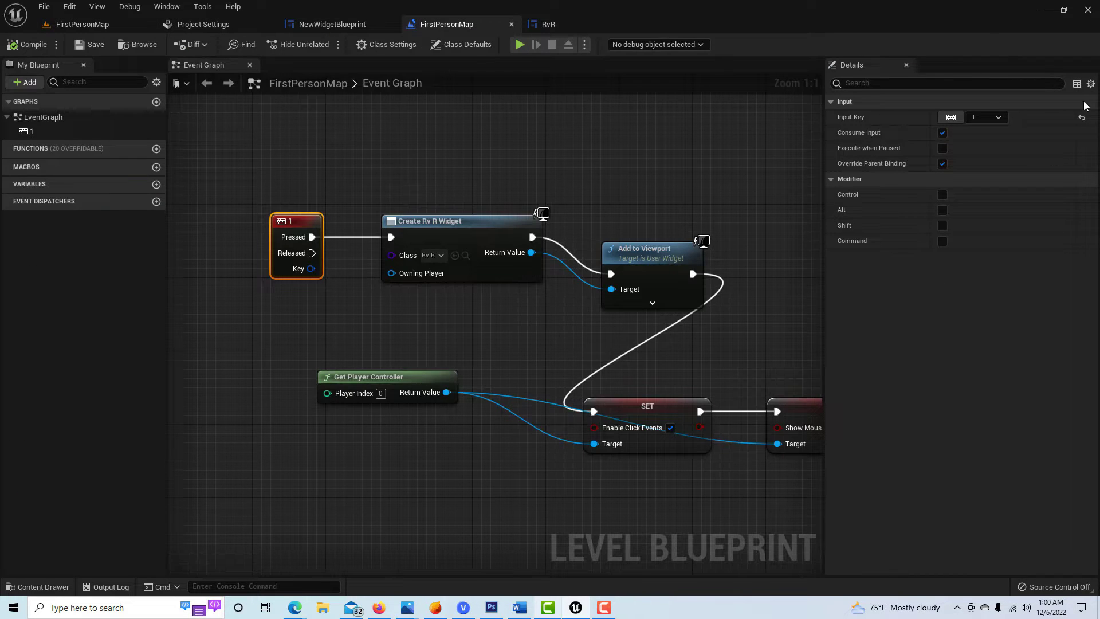
{"action": "left_click", "coordinate": [763, 144]}
{"action": "left_click", "coordinate": [905, 65]}
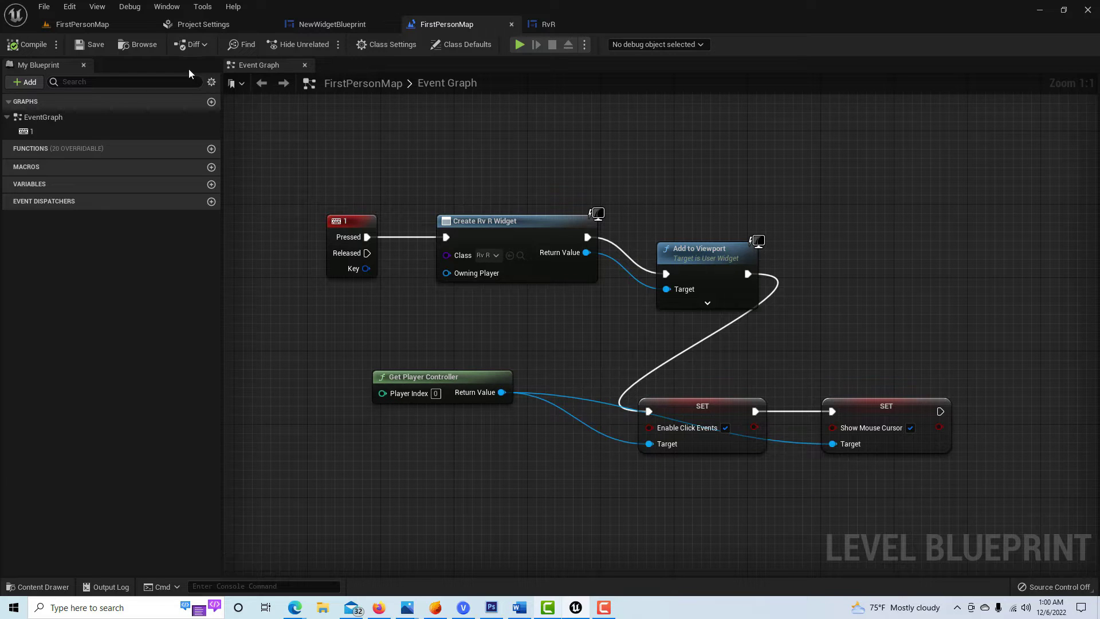
{"action": "left_click", "coordinate": [81, 25]}
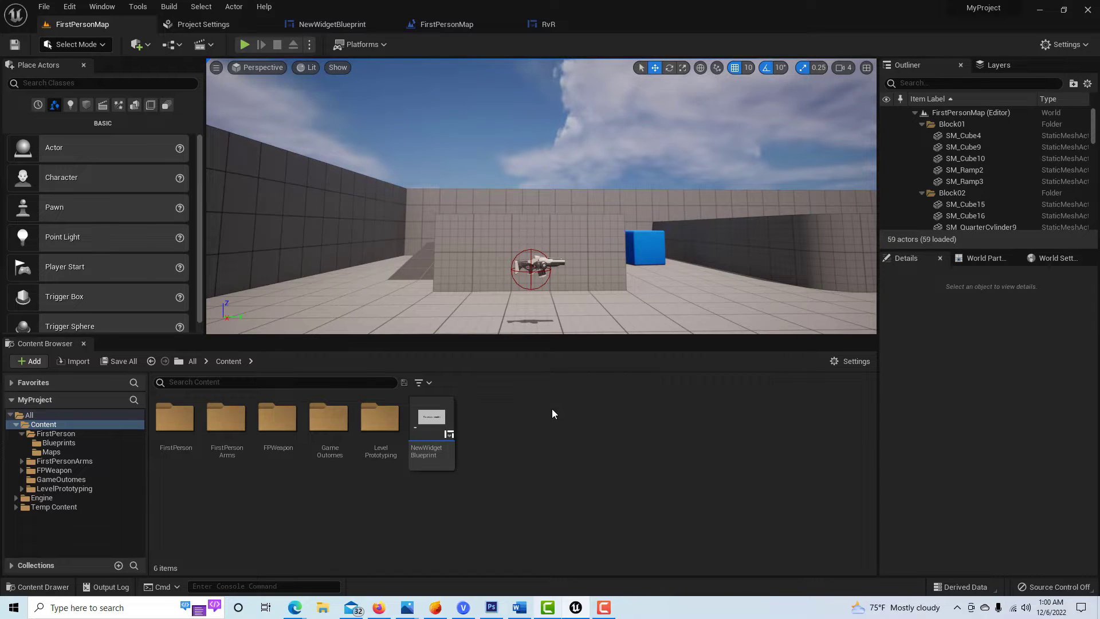
Create a User Widget blueprint named NewWidgetBlueprint1 and open it in the designer
{"action": "right_click", "coordinate": [554, 411]}
{"action": "mouse_move", "coordinate": [610, 396]}
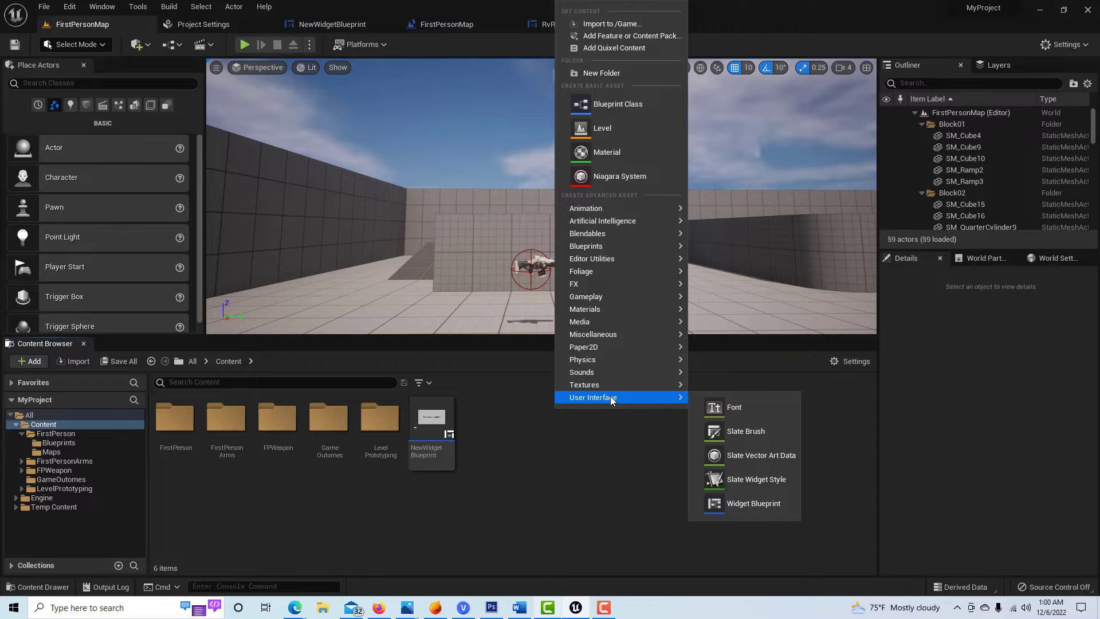
{"action": "left_click", "coordinate": [765, 508]}
{"action": "left_click", "coordinate": [401, 211]}
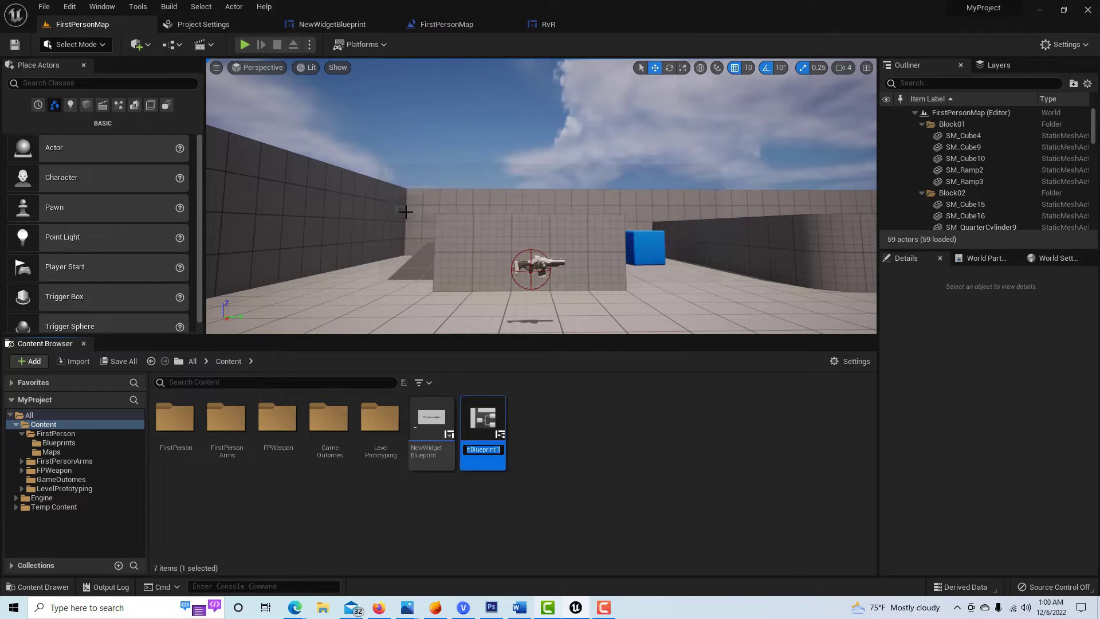
{"action": "left_click", "coordinate": [491, 424]}
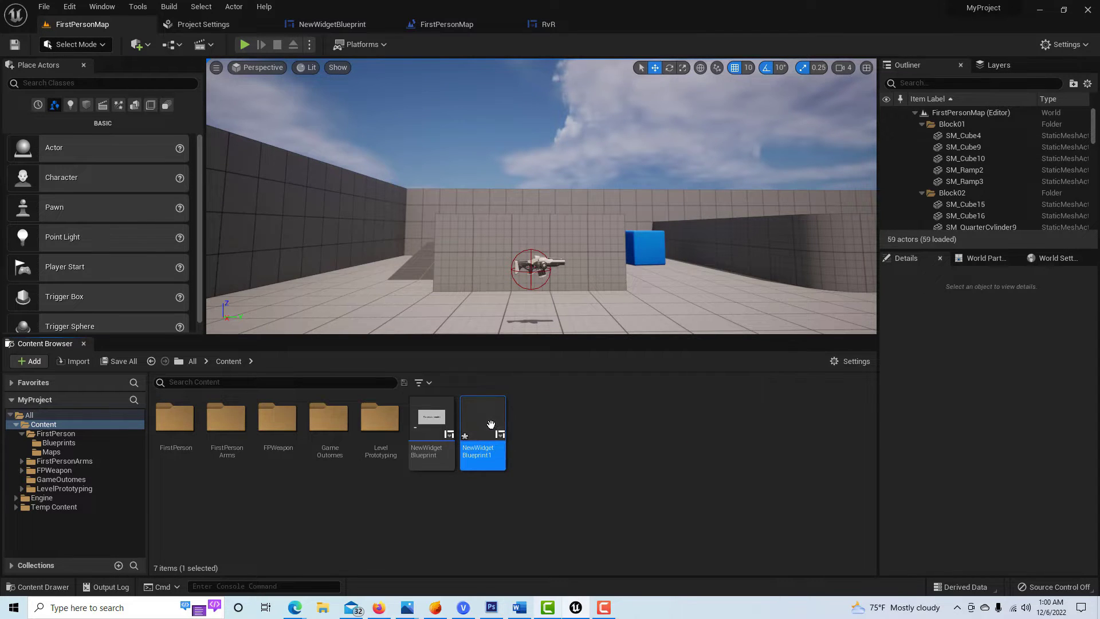
{"action": "double_click", "coordinate": [491, 424]}
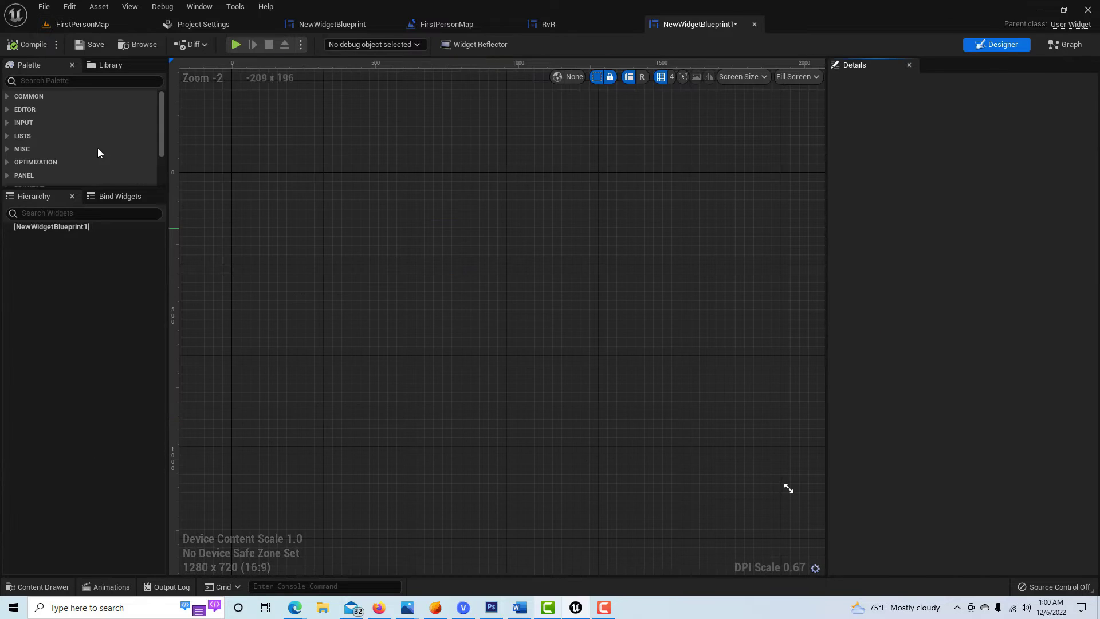
Add a Canvas Panel from the palette and enlarge it to 1906 x 1042
{"action": "left_click", "coordinate": [60, 80]}
{"action": "type", "text": "canvas"}
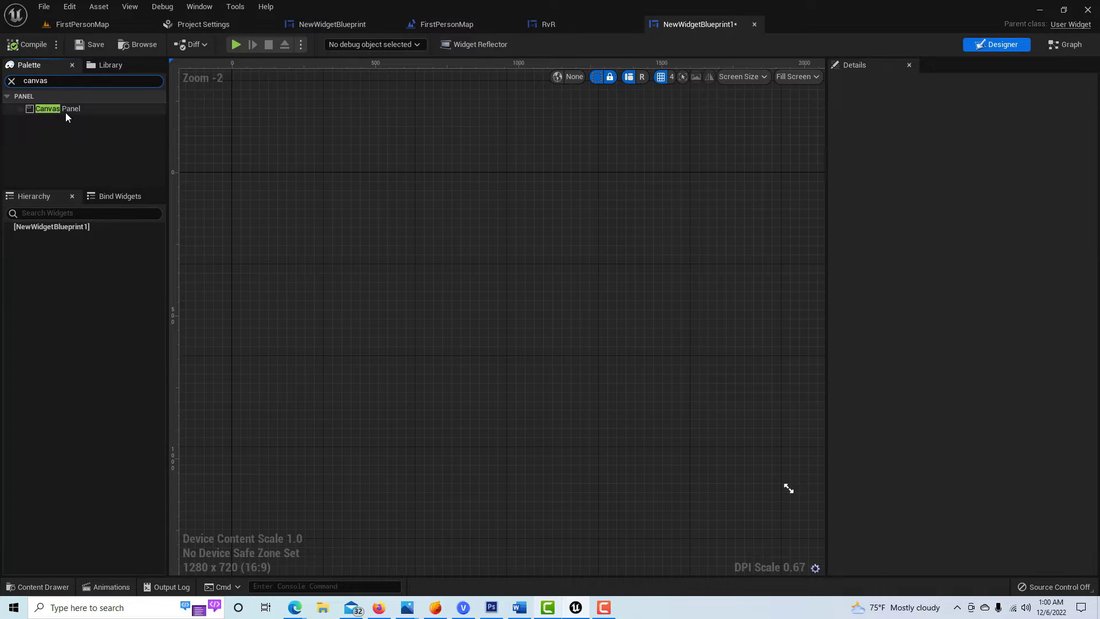
{"action": "left_click_drag", "start_coordinate": [65, 112], "coordinate": [437, 283]}
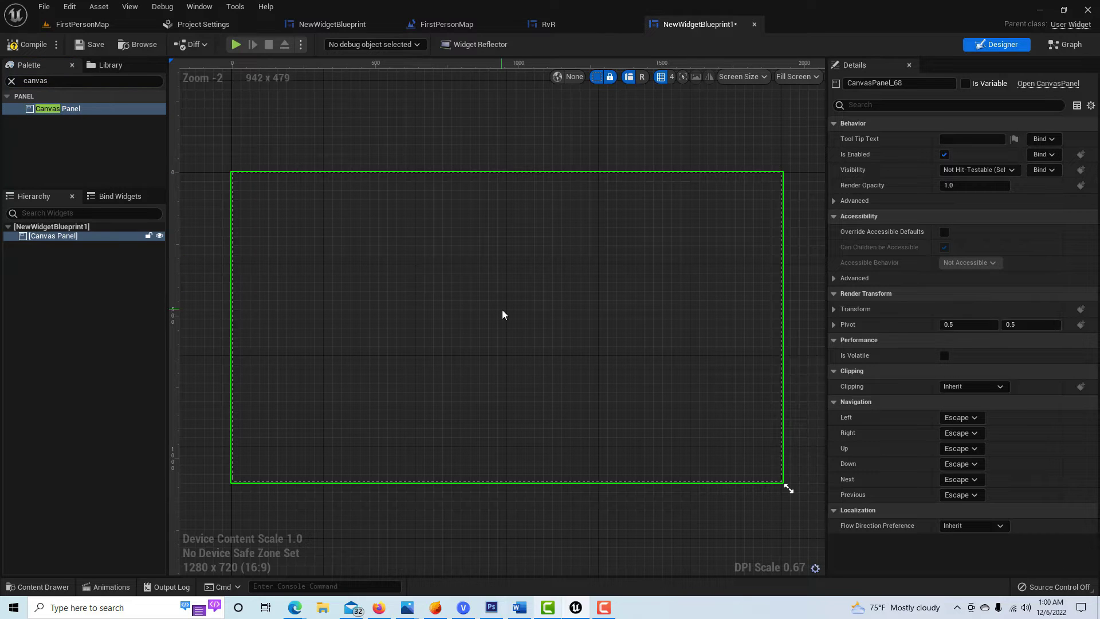
{"action": "scroll", "coordinate": [500, 313], "scroll_direction": "down", "scroll_amount": 4}
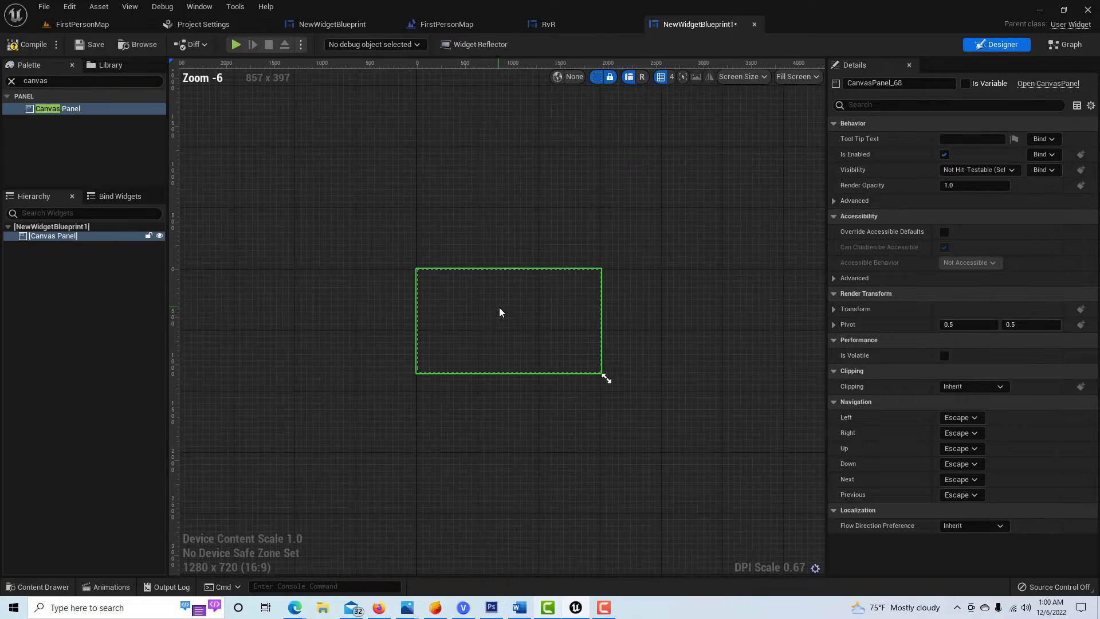
{"action": "left_click_drag", "start_coordinate": [604, 377], "coordinate": [693, 423]}
{"action": "scroll", "coordinate": [573, 353], "scroll_direction": "up", "scroll_amount": 2}
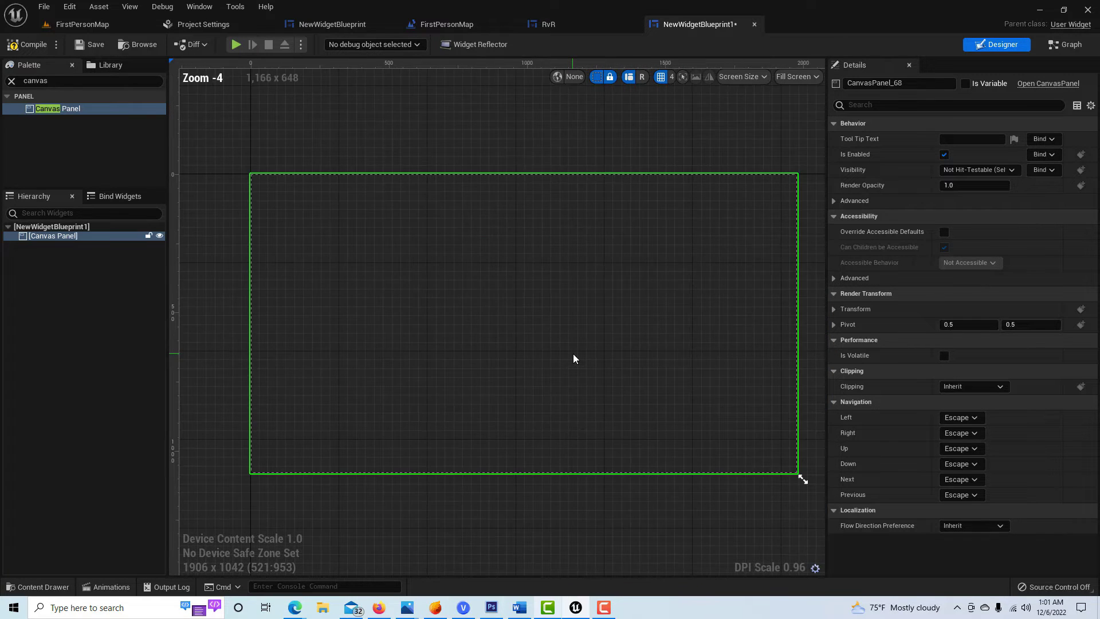
{"action": "scroll", "coordinate": [573, 352], "scroll_direction": "down", "scroll_amount": 1}
{"action": "right_click_drag", "start_coordinate": [577, 351], "coordinate": [552, 328]}
Add a Button to the Canvas Panel with a Text widget inside Button_69
{"action": "left_click", "coordinate": [35, 81]}
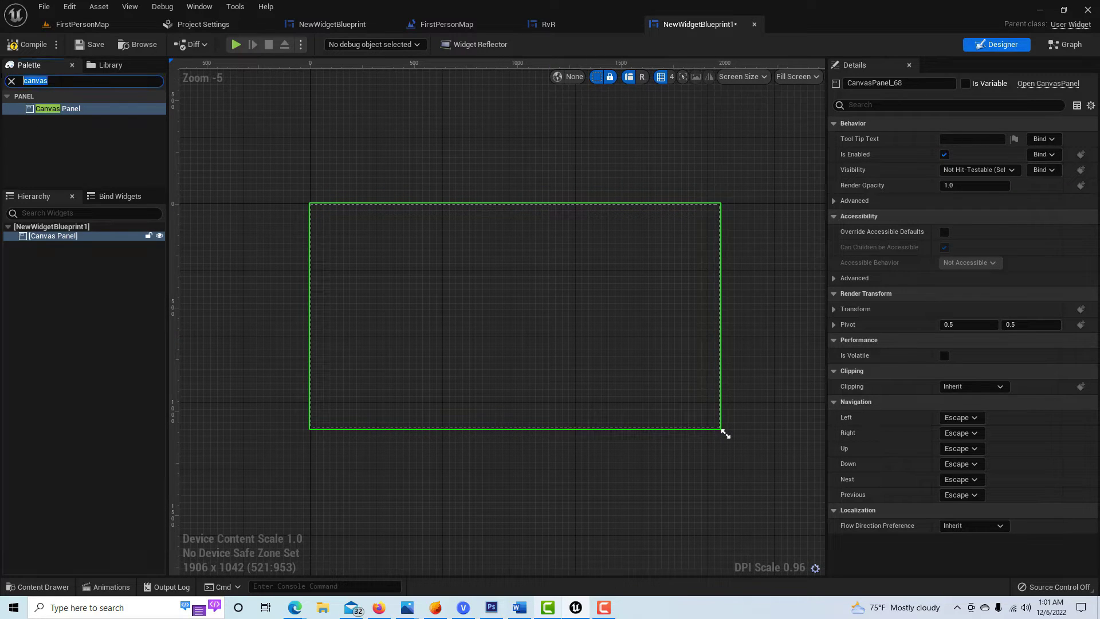
{"action": "type", "text": "button"}
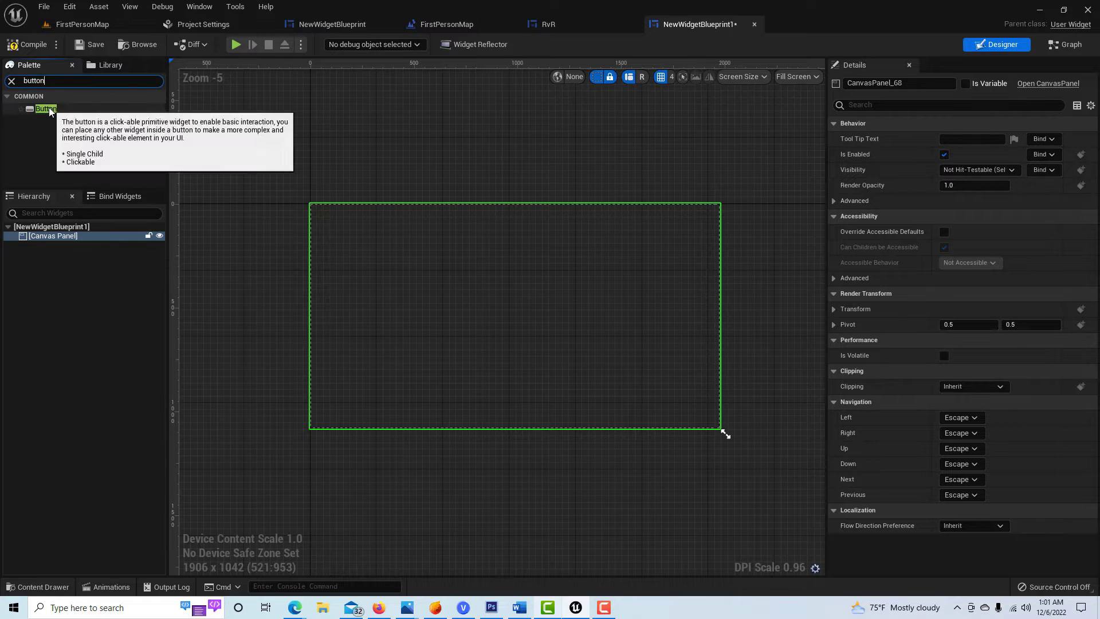
{"action": "left_click_drag", "start_coordinate": [50, 108], "coordinate": [70, 235]}
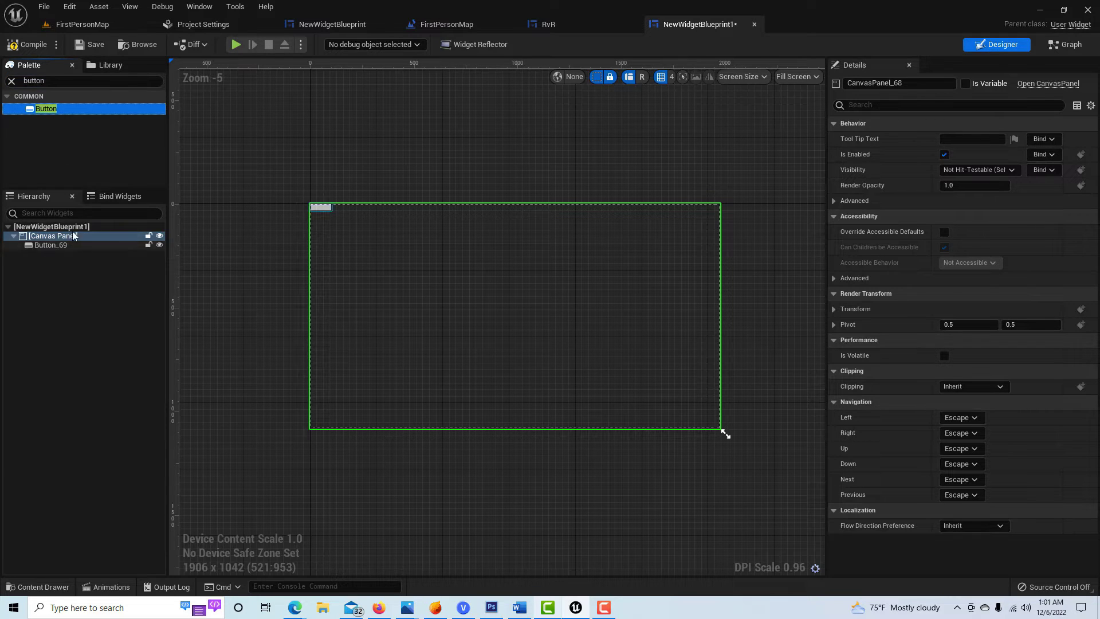
{"action": "left_click", "coordinate": [17, 82]}
{"action": "type", "text": "text"}
{"action": "left_click_drag", "start_coordinate": [43, 119], "coordinate": [55, 248]}
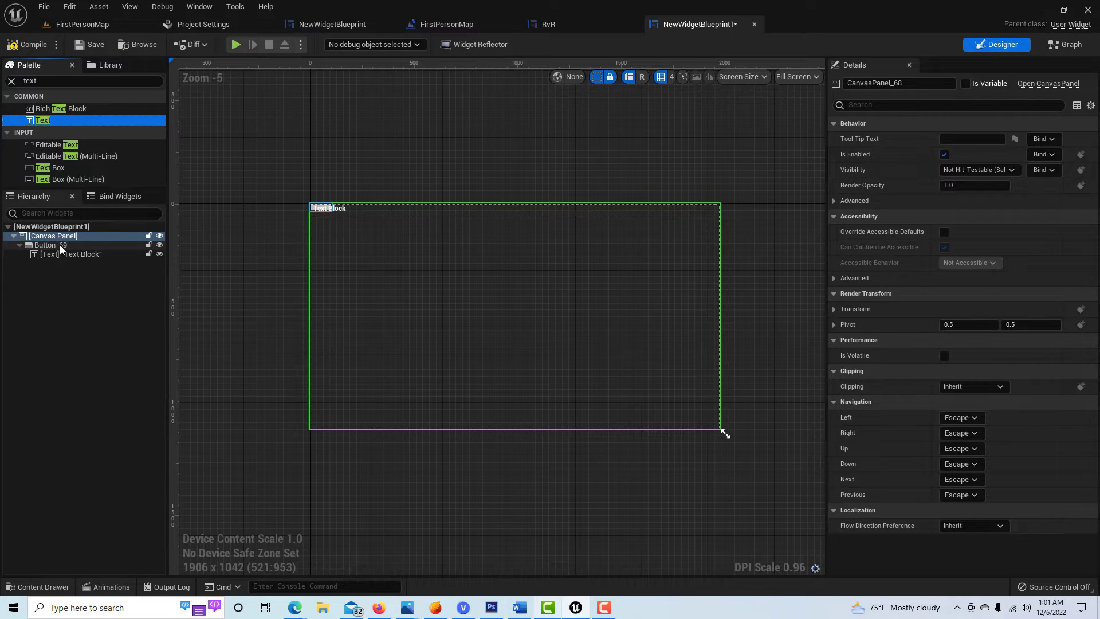
Tick Size To Content on Button_69 and move it to the canvas centre at 872, 476
{"action": "left_click", "coordinate": [56, 245]}
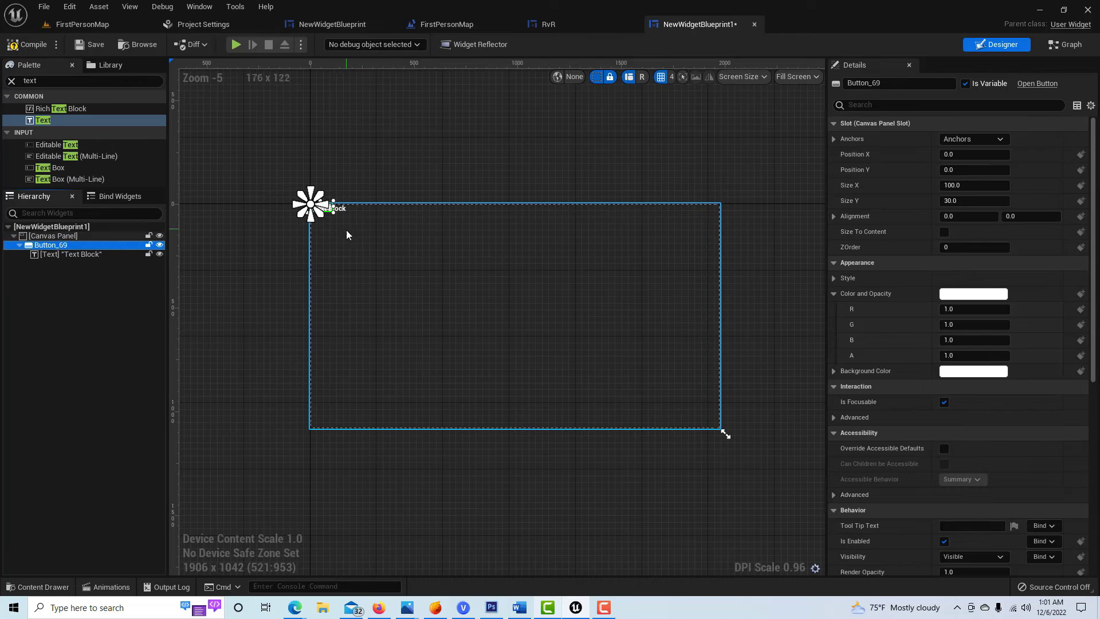
{"action": "left_click", "coordinate": [945, 232]}
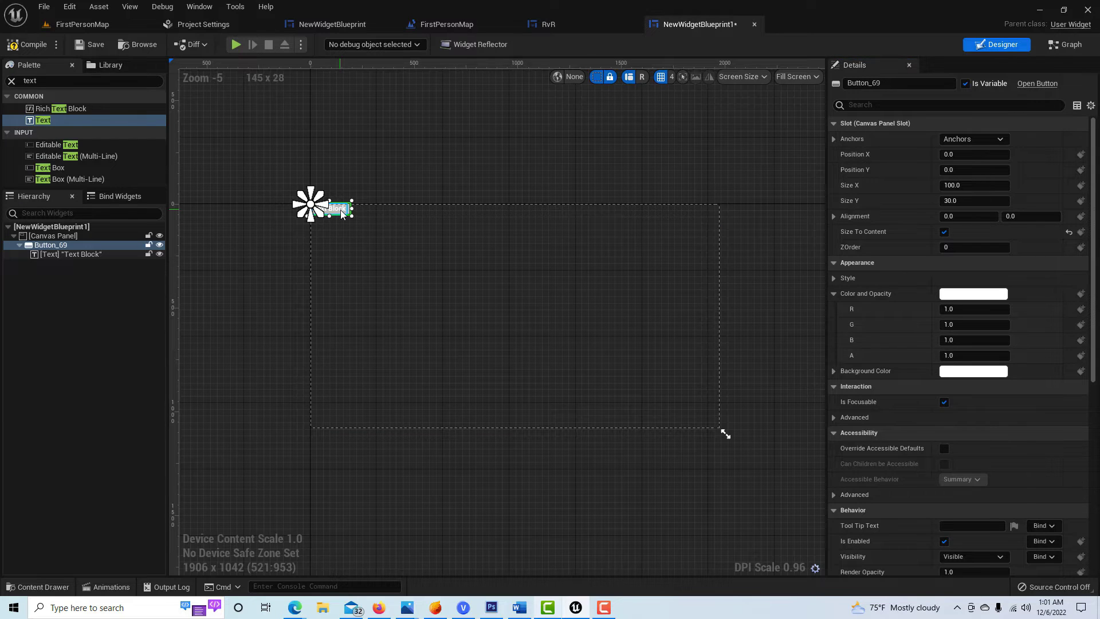
{"action": "left_click_drag", "start_coordinate": [341, 214], "coordinate": [522, 313]}
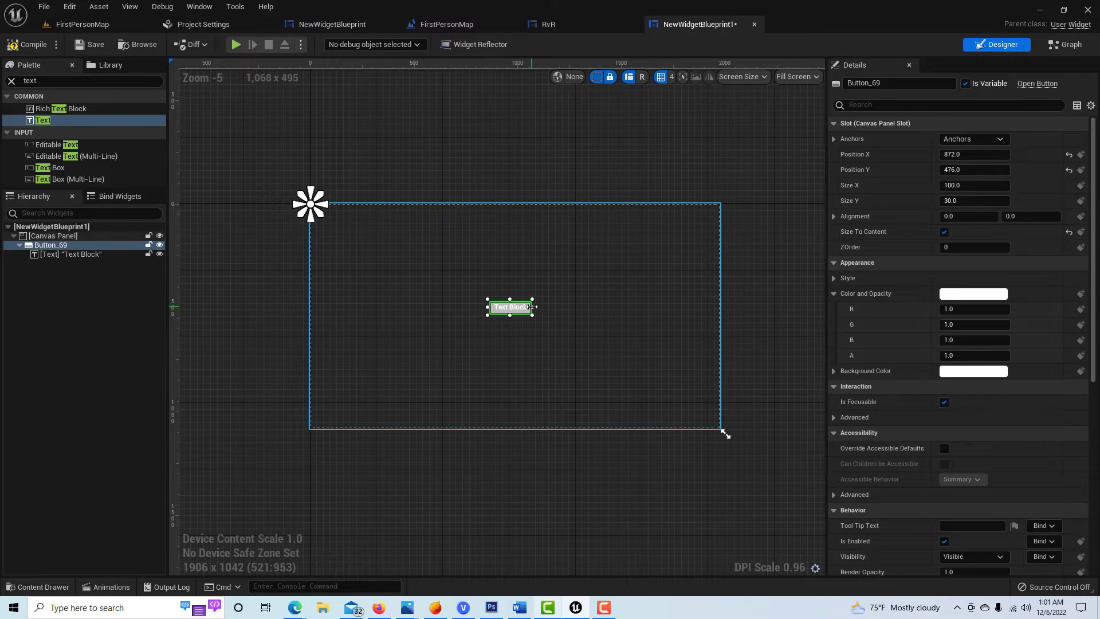
{"action": "left_click", "coordinate": [584, 313]}
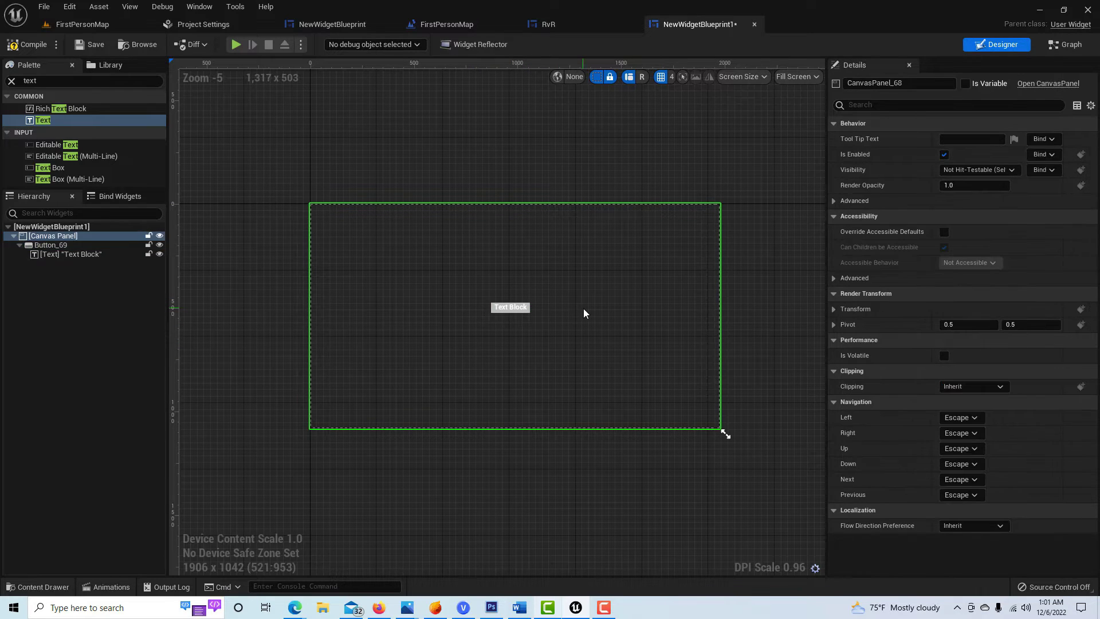
Untick Size To Content on Button_69 and stretch it to about 1557 x 771 at 217, 162
{"action": "left_click", "coordinate": [50, 245]}
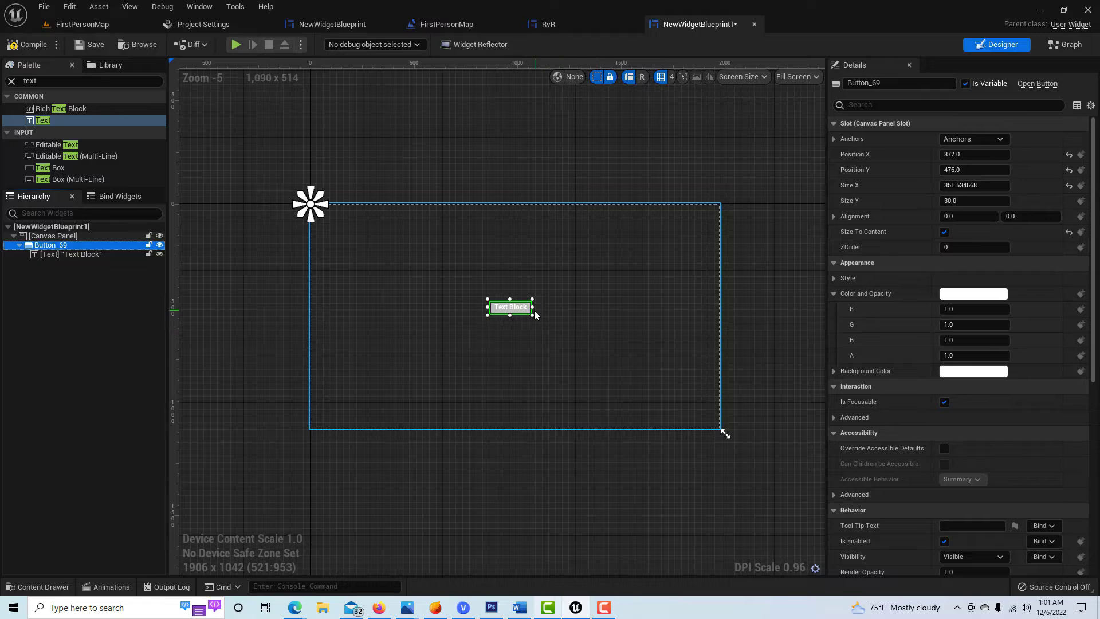
{"action": "left_click_drag", "start_coordinate": [532, 307], "coordinate": [628, 310]}
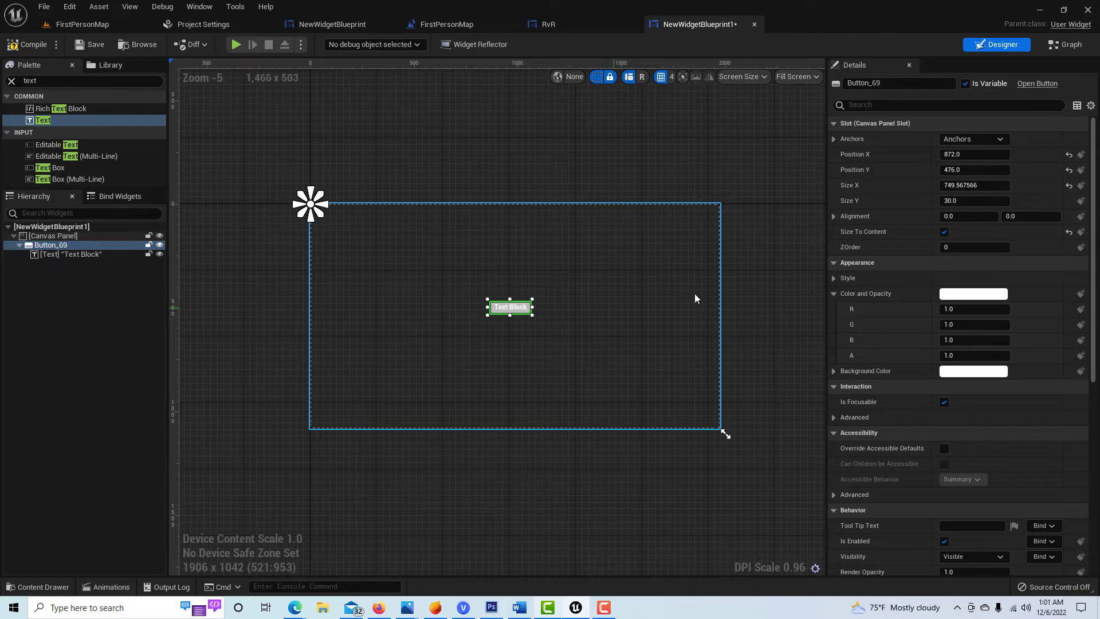
{"action": "left_click", "coordinate": [945, 232]}
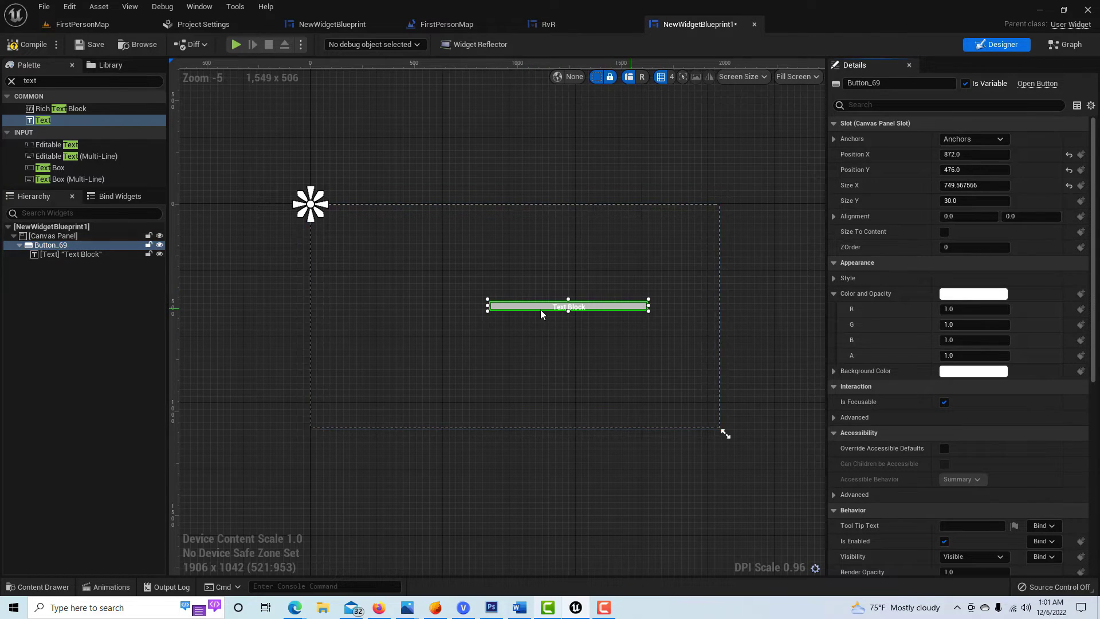
{"action": "left_click_drag", "start_coordinate": [542, 305], "coordinate": [502, 305]}
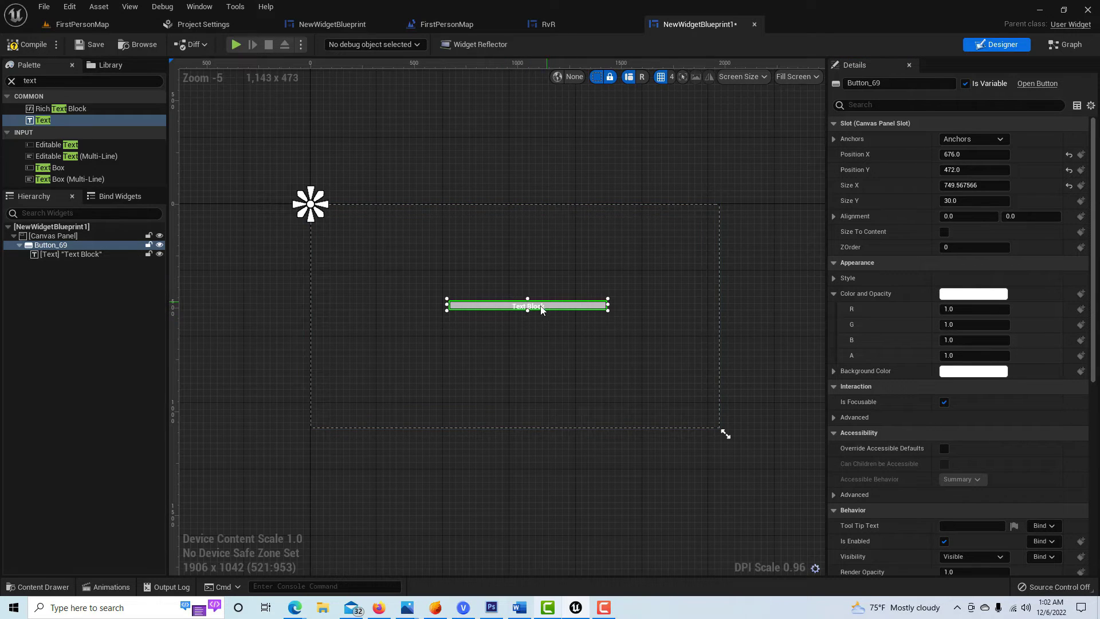
{"action": "left_click_drag", "start_coordinate": [527, 309], "coordinate": [527, 380]}
{"action": "left_click_drag", "start_coordinate": [523, 302], "coordinate": [525, 238]}
{"action": "left_click_drag", "start_coordinate": [446, 308], "coordinate": [354, 307]}
{"action": "left_click_drag", "start_coordinate": [610, 309], "coordinate": [683, 320]}
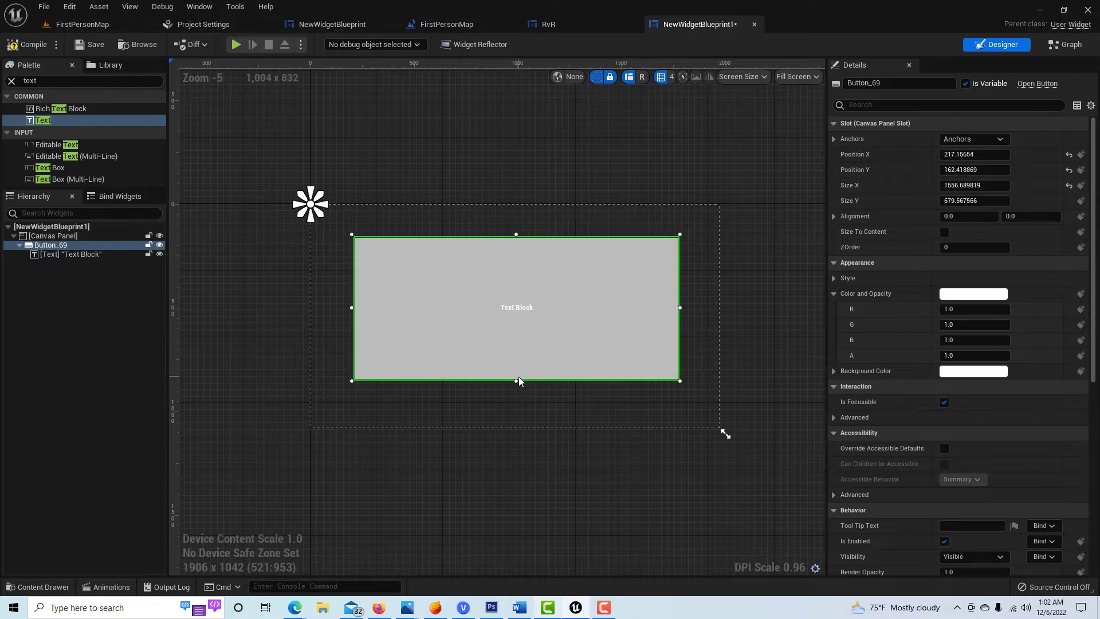
{"action": "left_click_drag", "start_coordinate": [516, 381], "coordinate": [516, 399]}
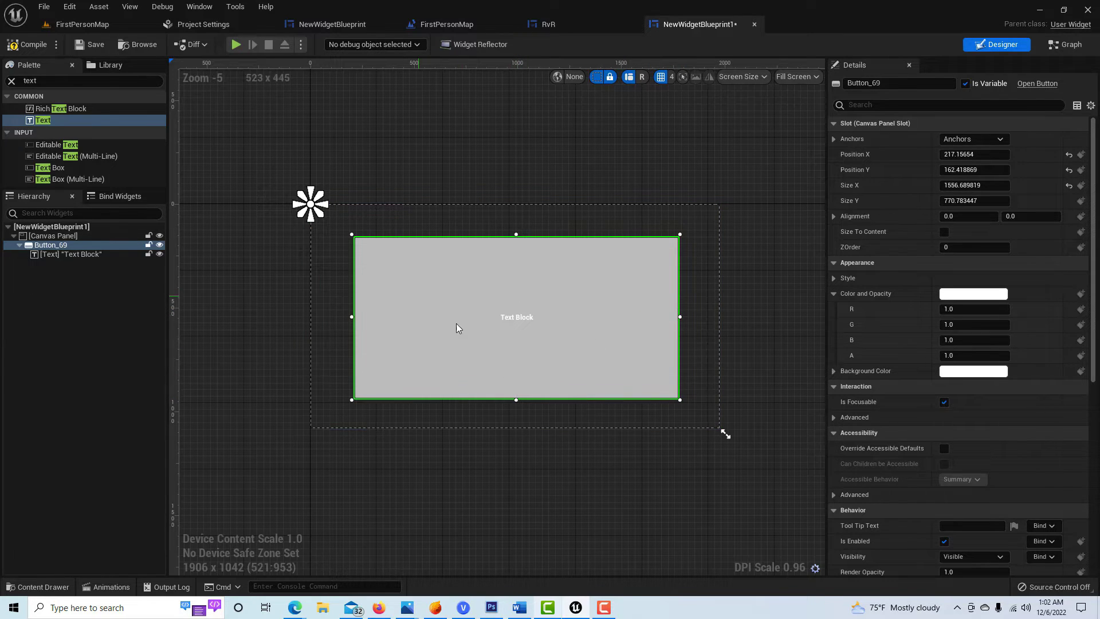
{"action": "left_click", "coordinate": [98, 254]}
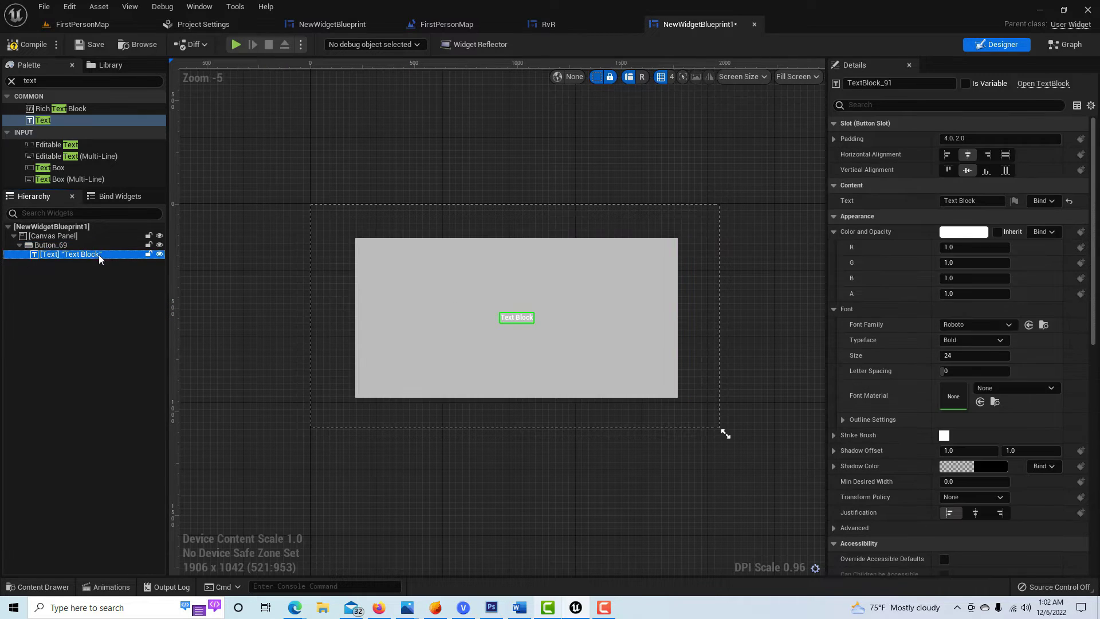
Set the Text Block's colour and opacity to black and its font size to 104
{"action": "left_click", "coordinate": [949, 233]}
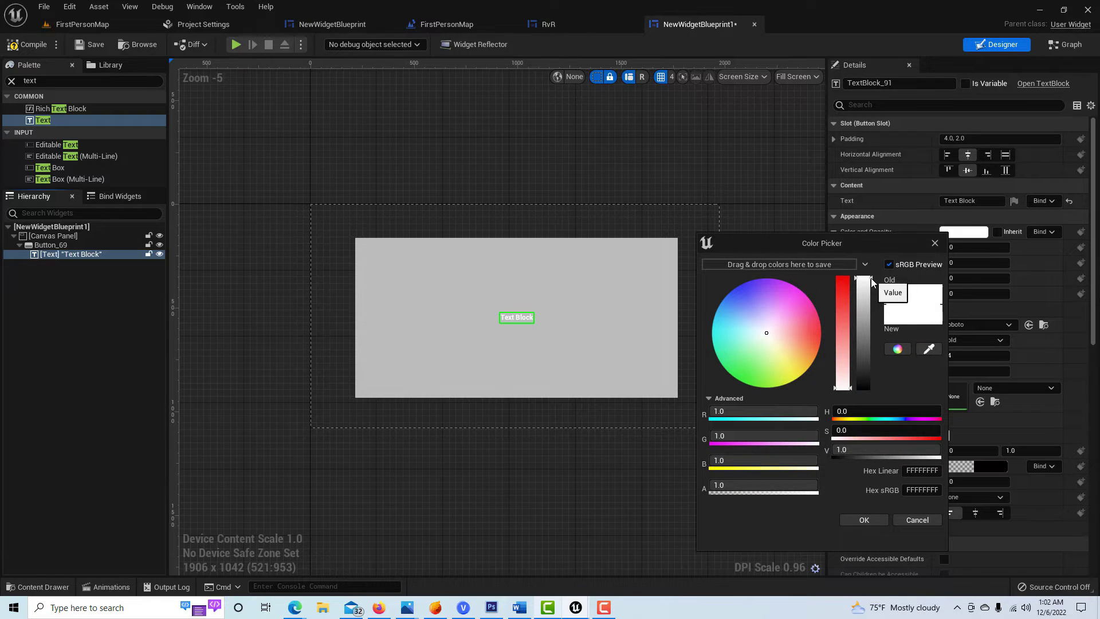
{"action": "left_click_drag", "start_coordinate": [872, 281], "coordinate": [866, 390]}
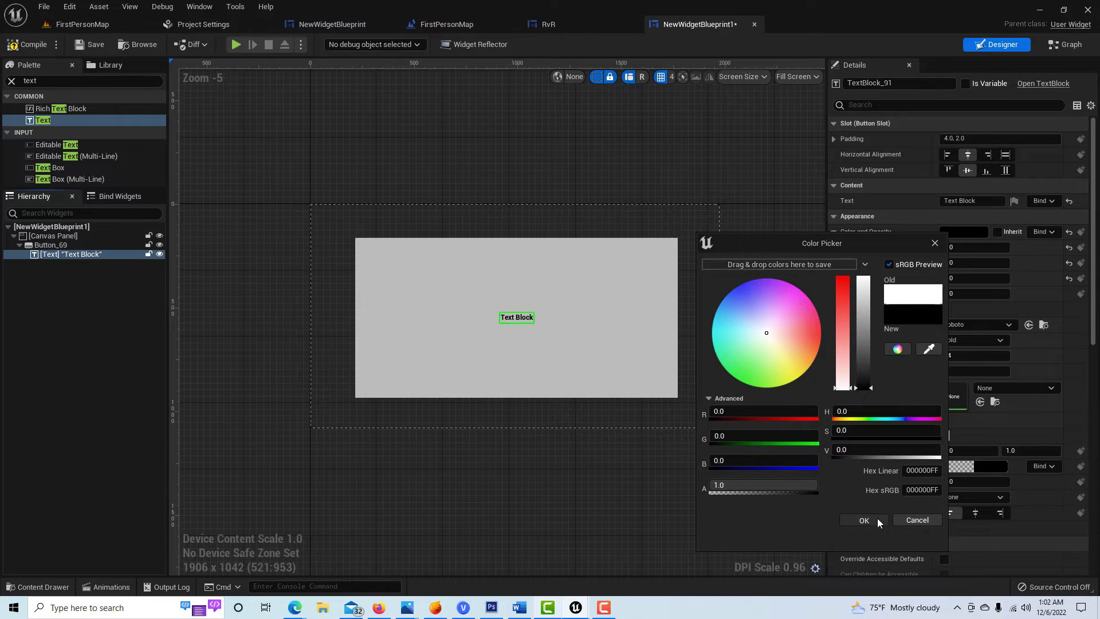
{"action": "left_click", "coordinate": [864, 520]}
{"action": "left_click", "coordinate": [974, 355]}
{"action": "type", "text": "56"}
{"action": "key", "text": "Return"}
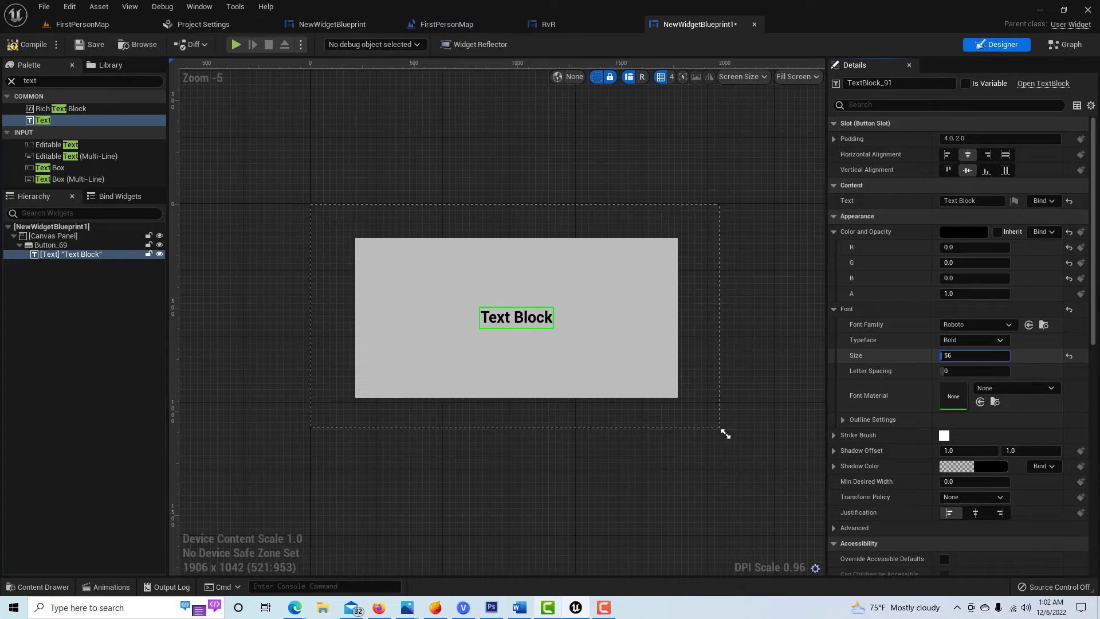
{"action": "left_click_drag", "start_coordinate": [974, 356], "coordinate": [991, 355]}
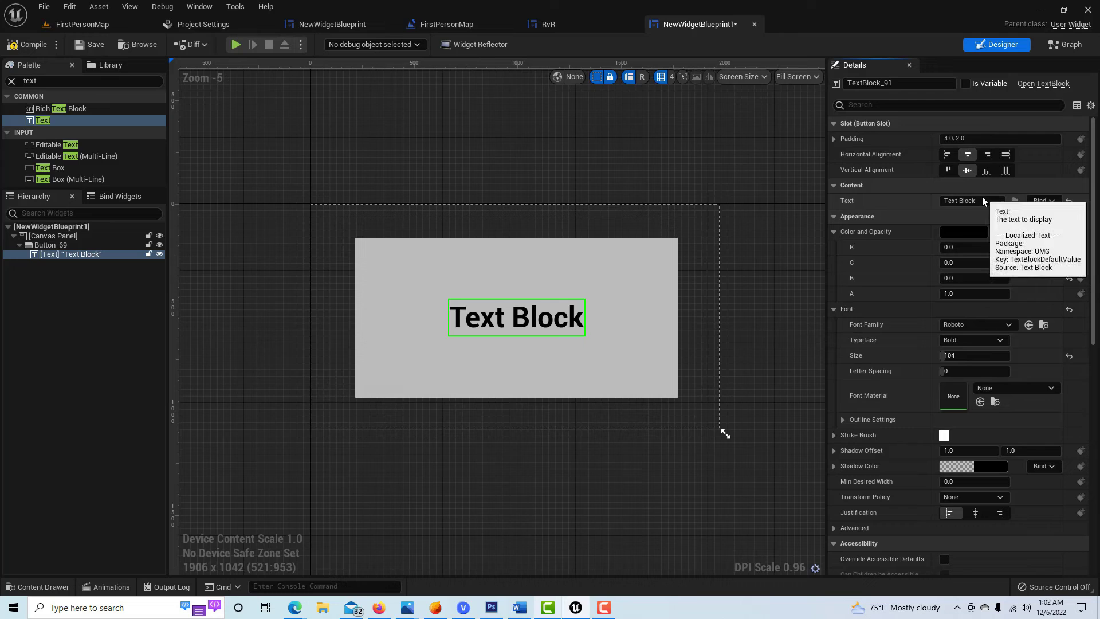
{"action": "scroll", "coordinate": [1001, 350], "scroll_direction": "down", "scroll_amount": 8}
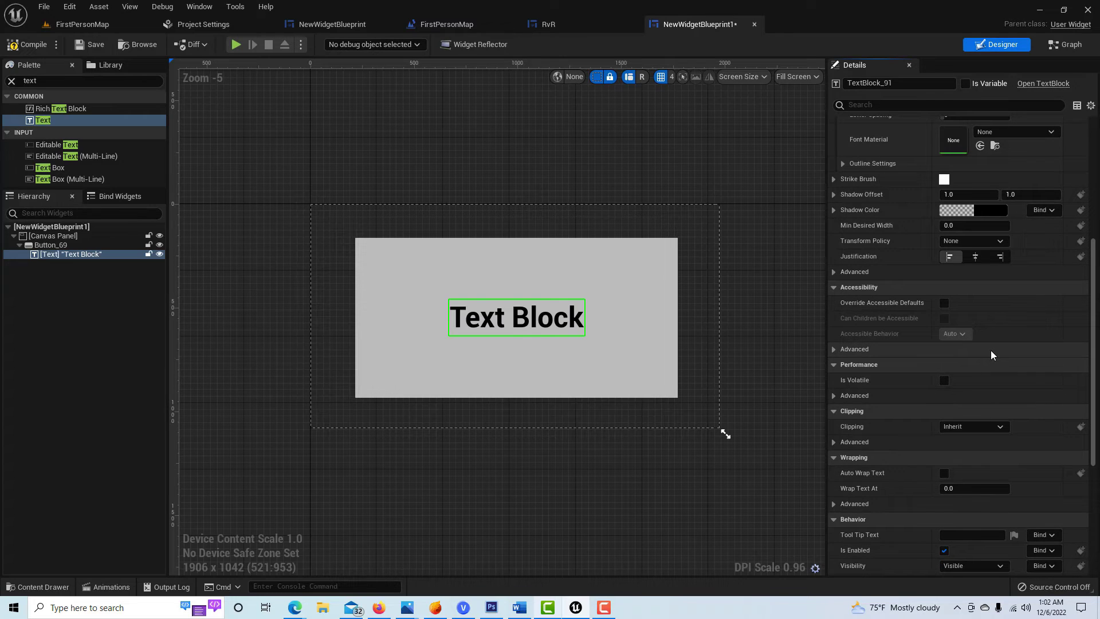
Replace the Text Block label's content with 'Intermission.' in the Details panel
{"action": "scroll", "coordinate": [994, 355], "scroll_direction": "up", "scroll_amount": 8}
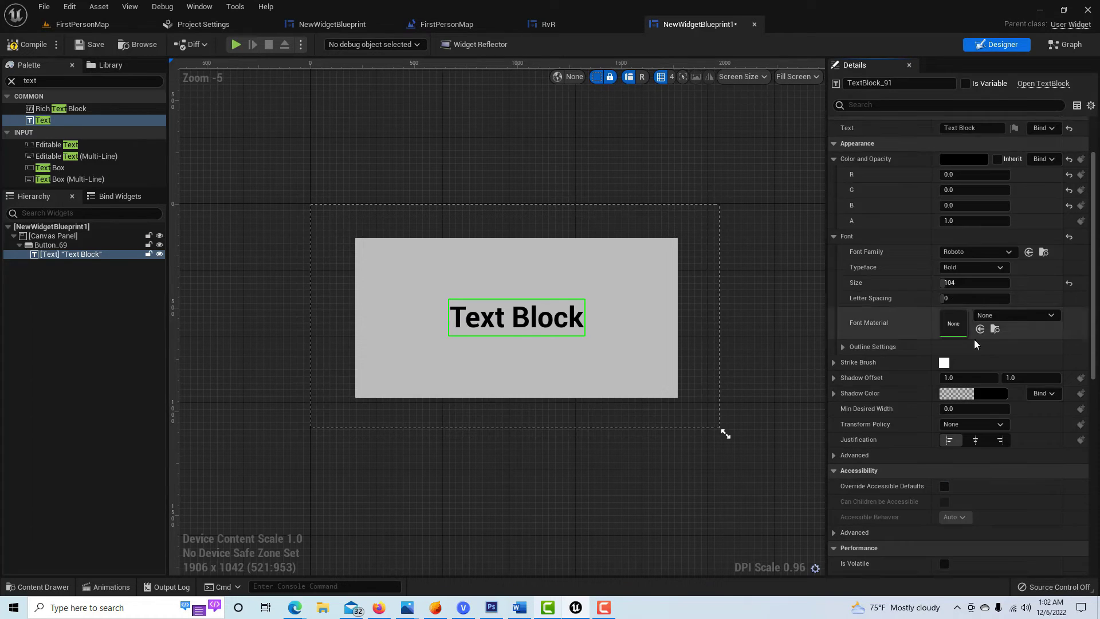
{"action": "scroll", "coordinate": [947, 207], "scroll_direction": "up", "scroll_amount": 3}
{"action": "left_click", "coordinate": [953, 200]}
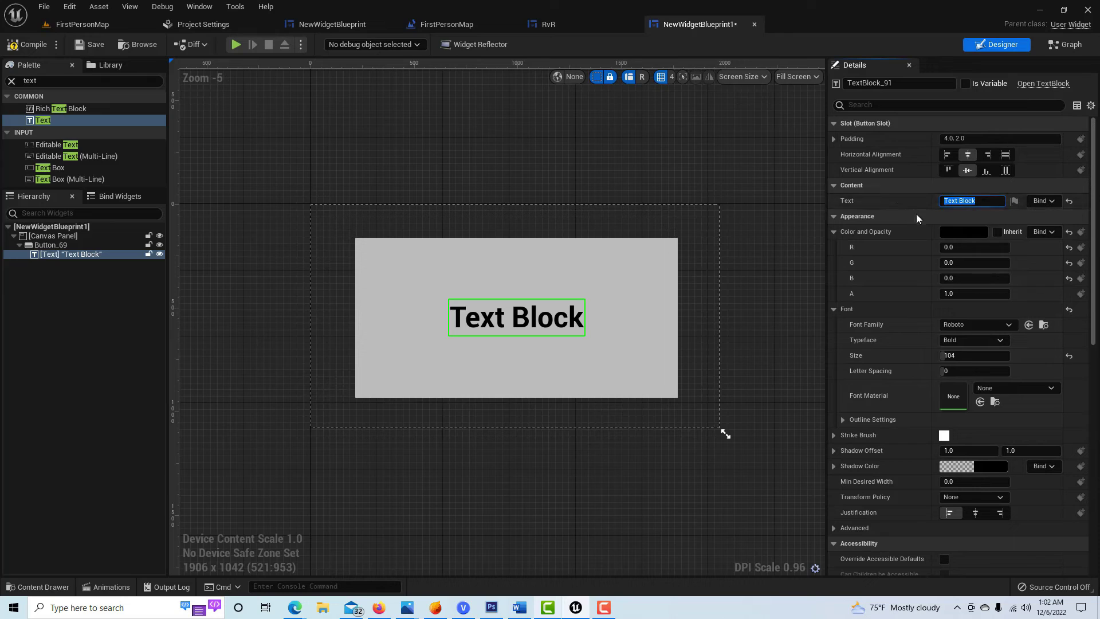
{"action": "key", "text": "BackSpace"}
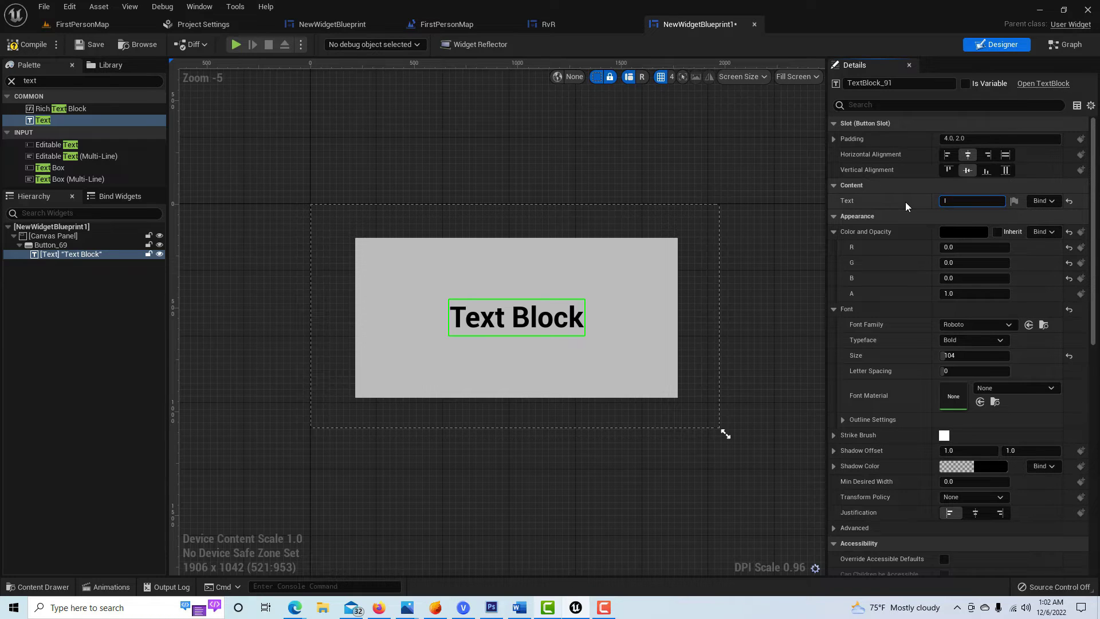
{"action": "type", "text": "Intermission."}
{"action": "key", "text": "Return"}
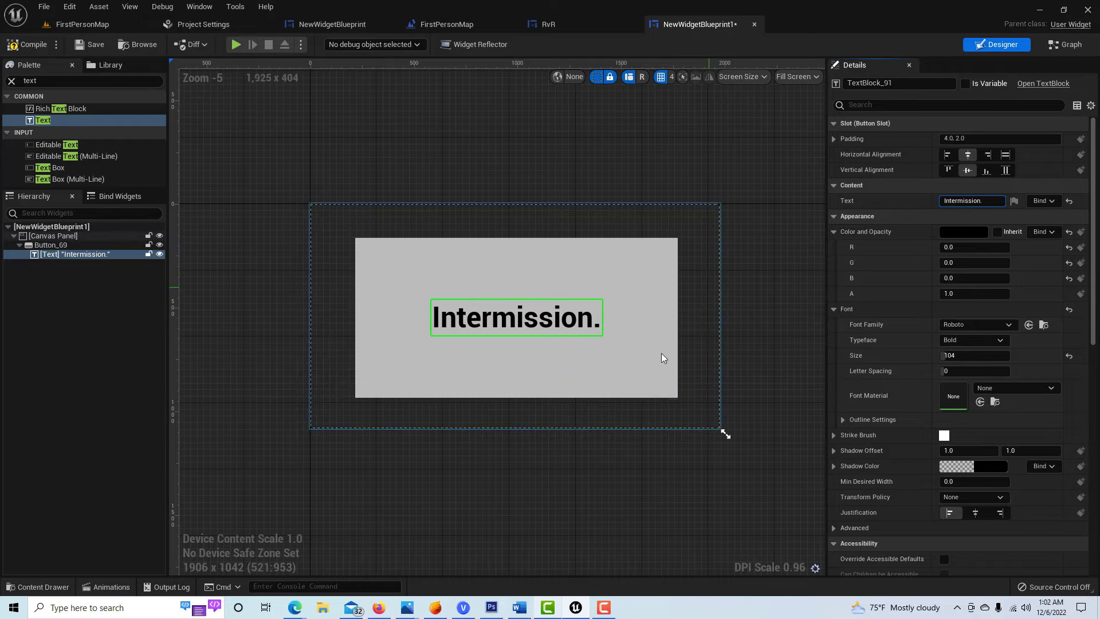
{"action": "left_click", "coordinate": [620, 359]}
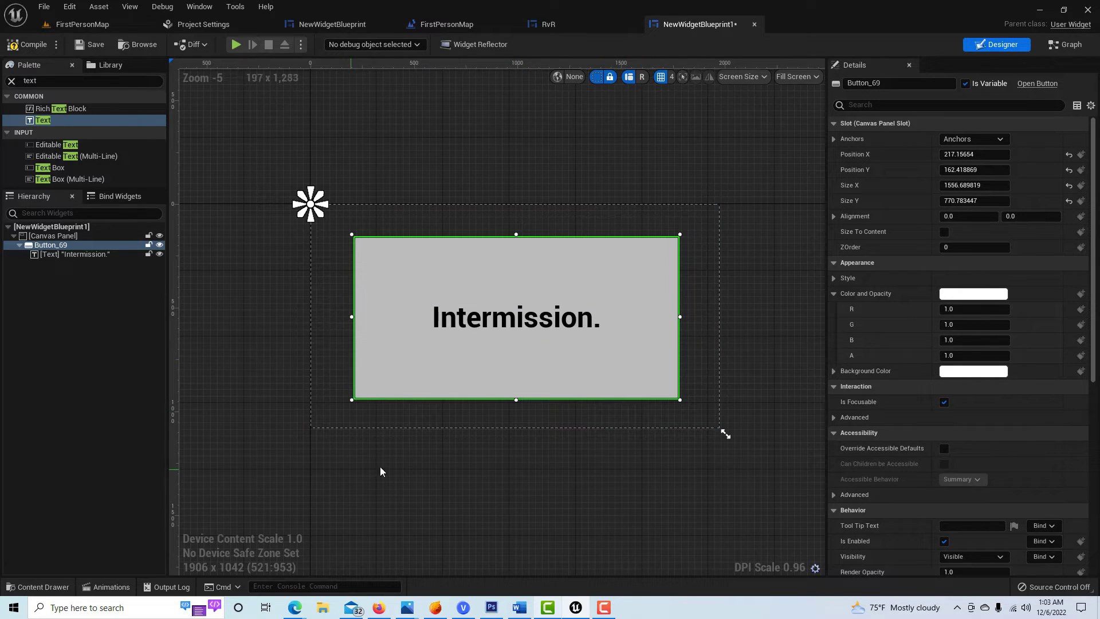
{"action": "left_click", "coordinate": [95, 253]}
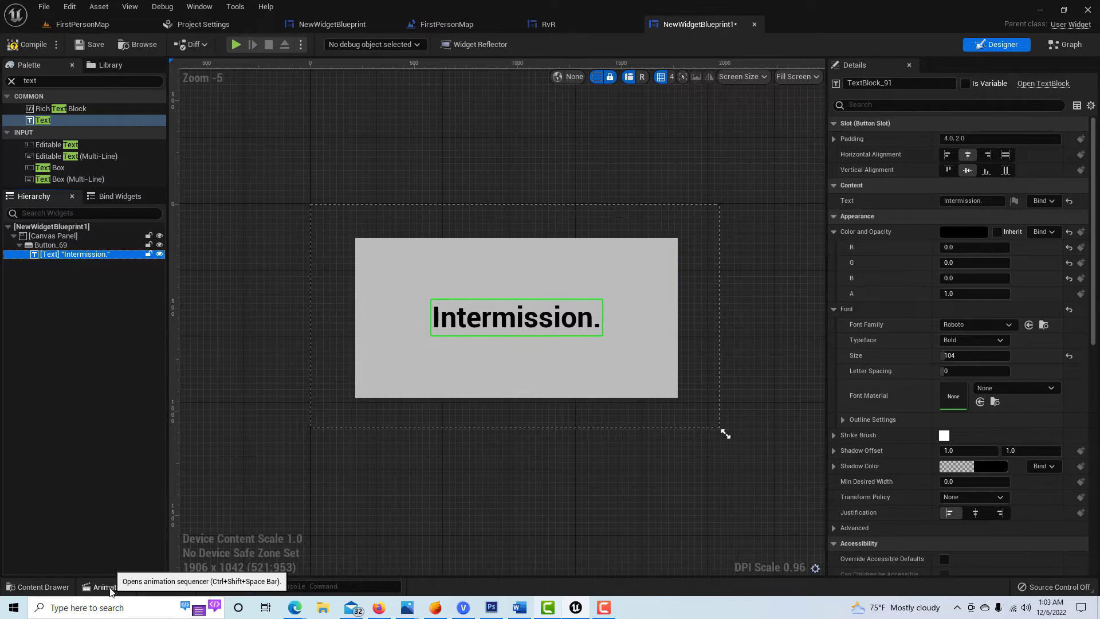
Create a new widget animation keeping the default name NewAnimation
{"action": "left_click", "coordinate": [109, 589]}
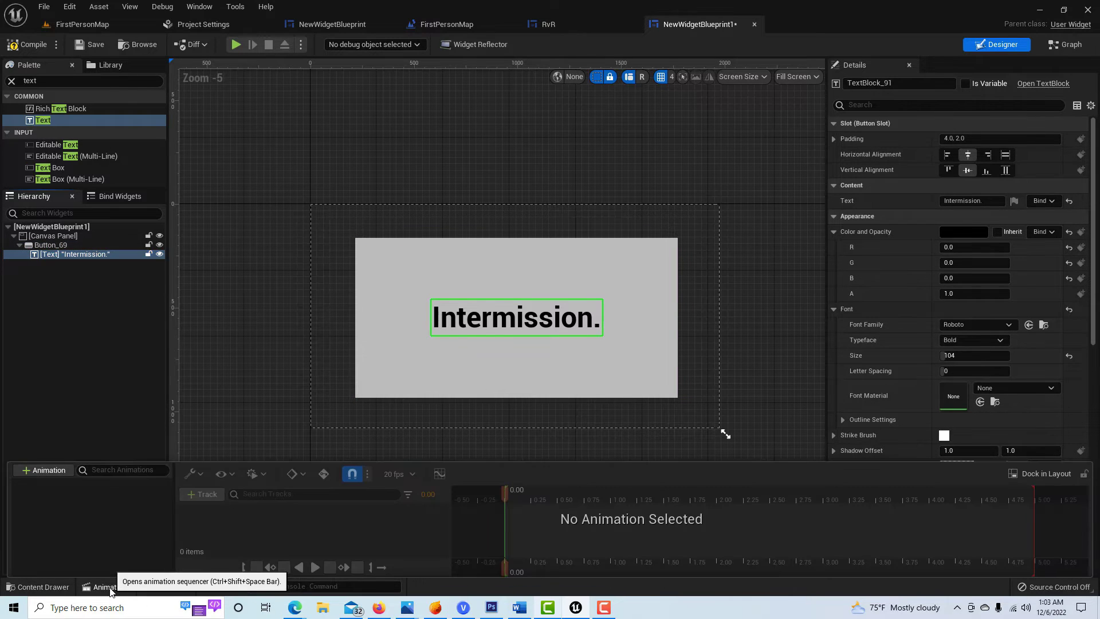
{"action": "left_click", "coordinate": [30, 470]}
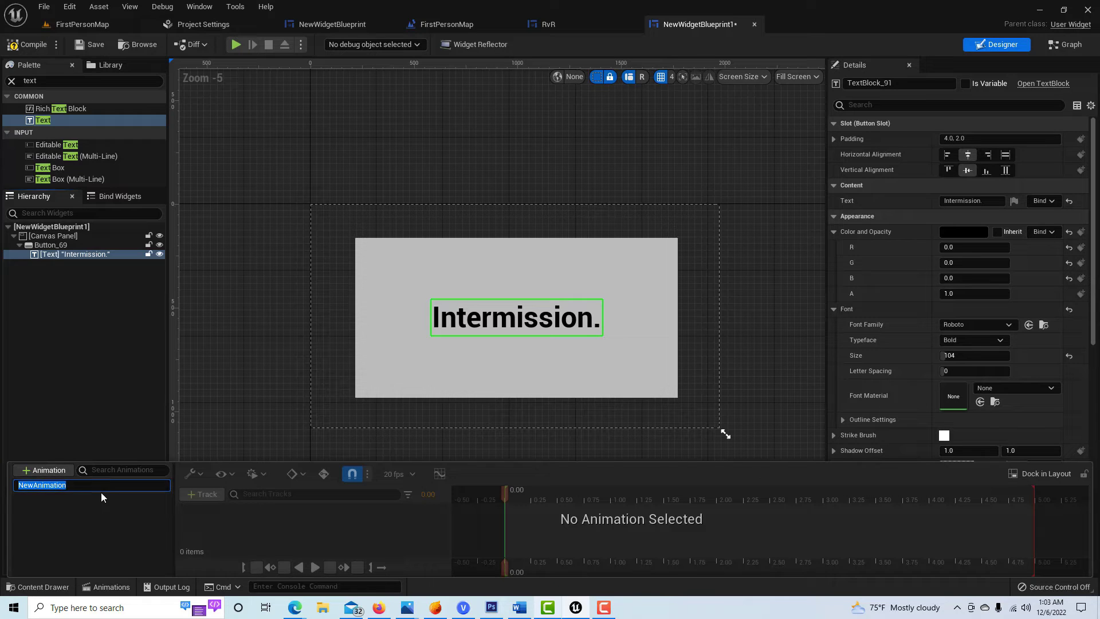
{"action": "left_click", "coordinate": [56, 485]}
{"action": "left_click", "coordinate": [31, 511]}
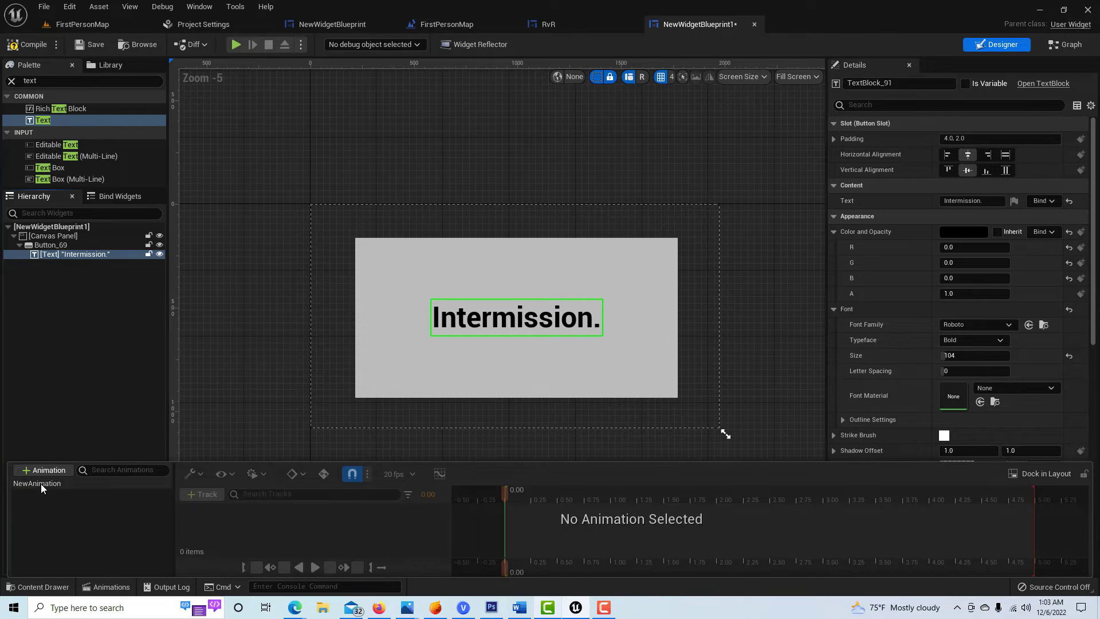
{"action": "left_click", "coordinate": [34, 484]}
Add a TextBlock_91 track with a Render Opacity property to NewAnimation
{"action": "left_click", "coordinate": [192, 496]}
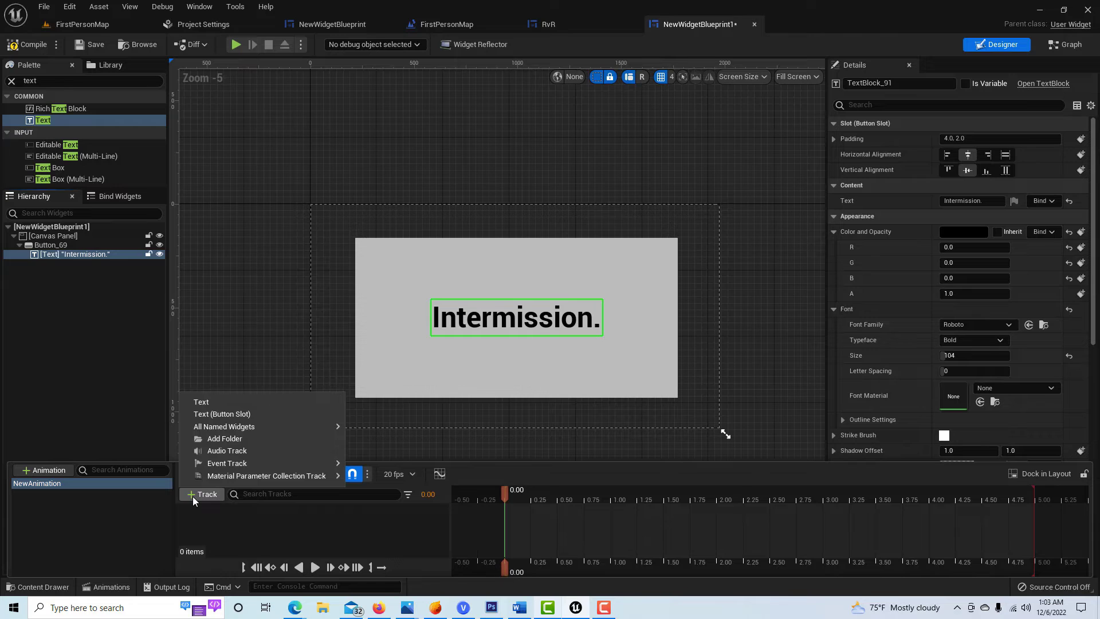
{"action": "left_click", "coordinate": [211, 401]}
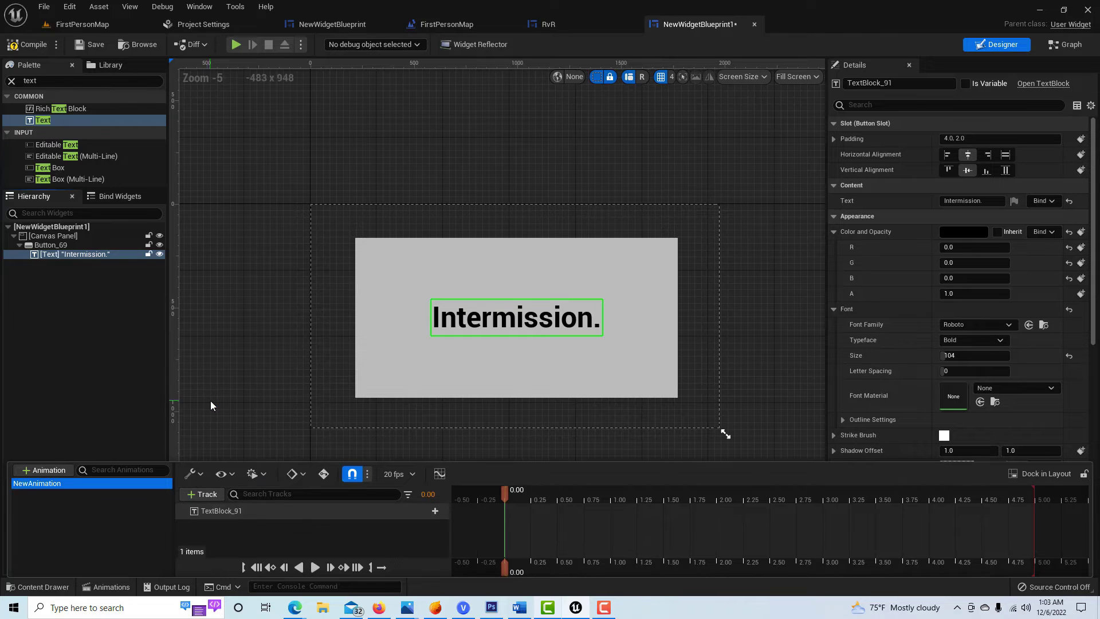
{"action": "left_click", "coordinate": [427, 511]}
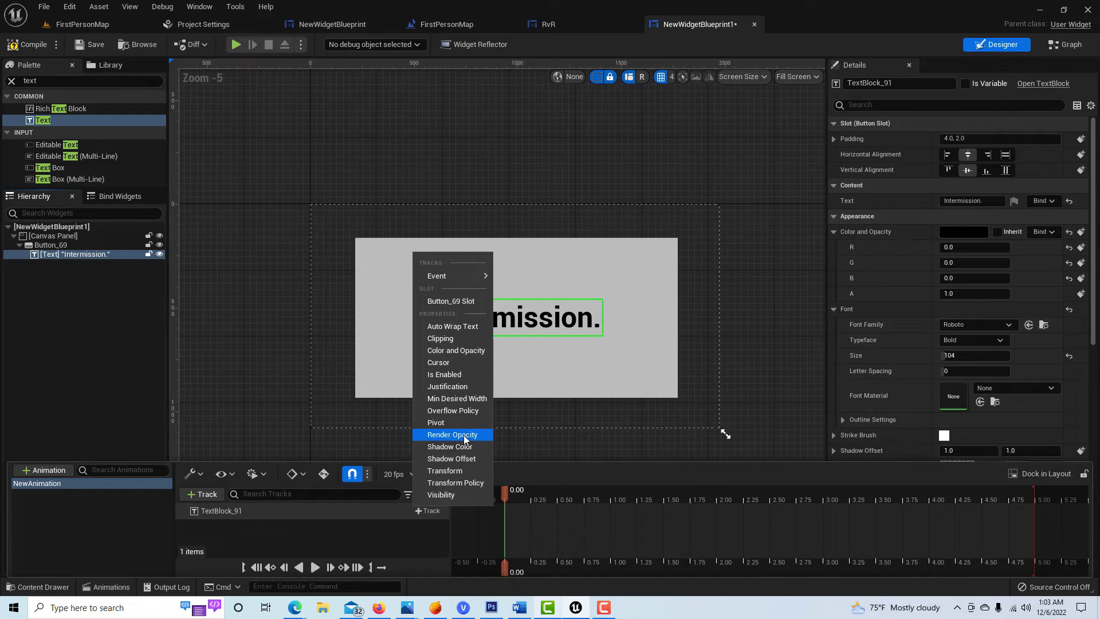
{"action": "left_click", "coordinate": [452, 435]}
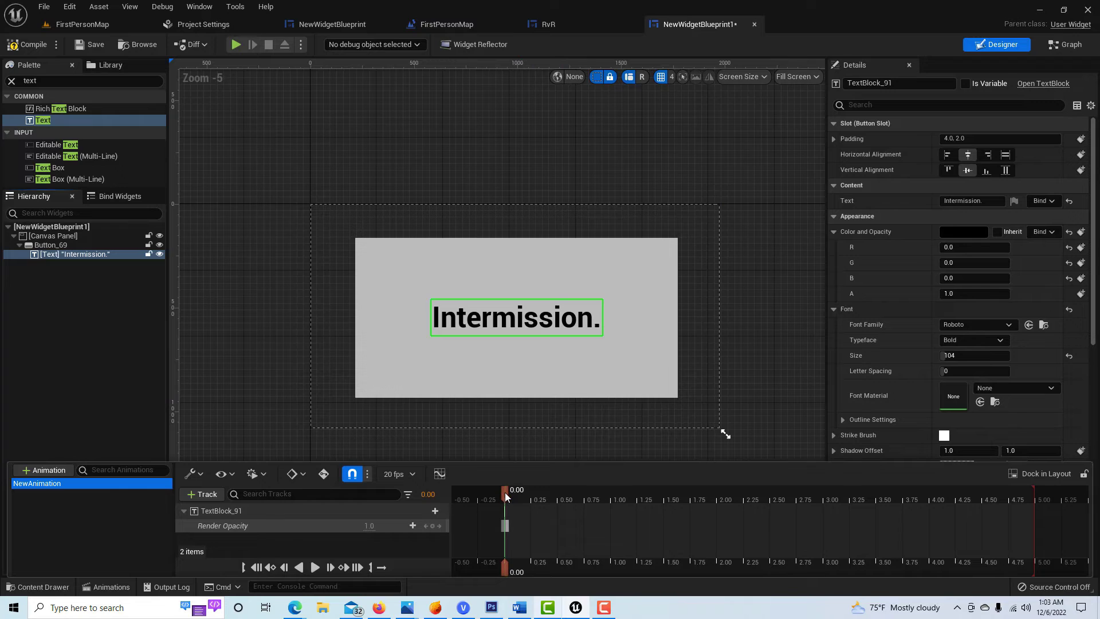
{"action": "left_click_drag", "start_coordinate": [505, 494], "coordinate": [692, 500]}
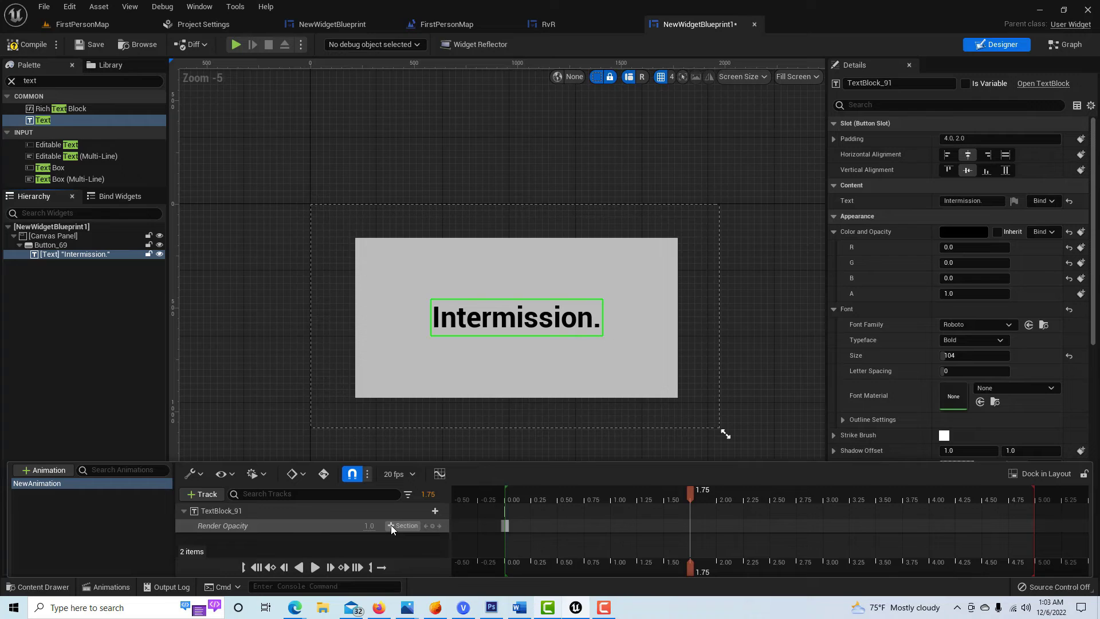
Key Render Opacity at 1.75 seconds and set the 0.00 key's opacity to 0
{"action": "left_click", "coordinate": [432, 526]}
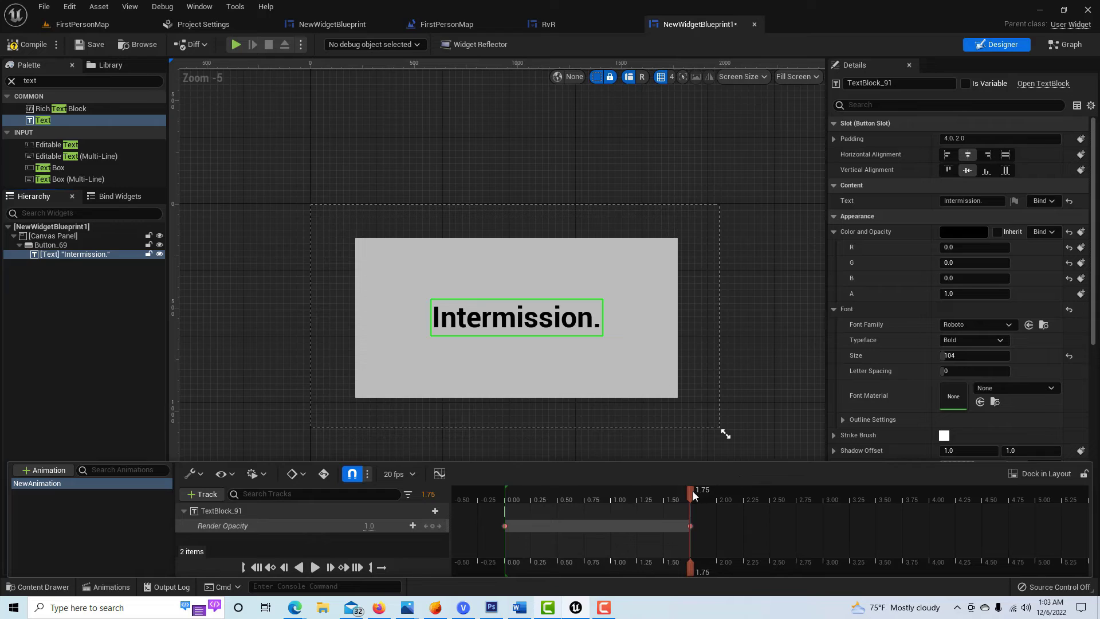
{"action": "left_click_drag", "start_coordinate": [692, 491], "coordinate": [504, 499]}
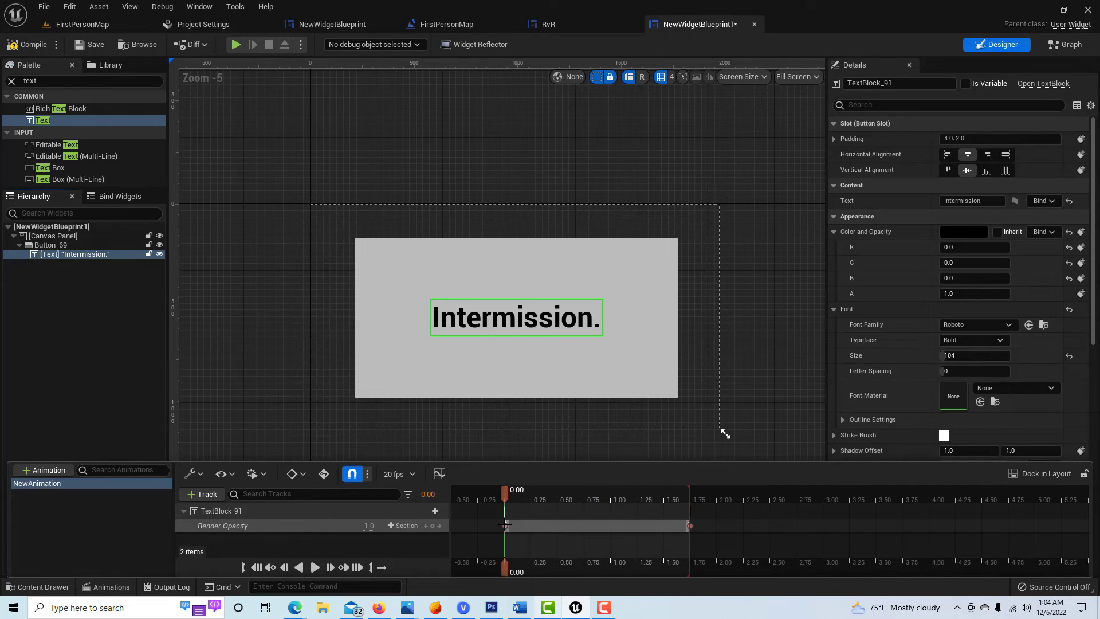
{"action": "left_click", "coordinate": [506, 525]}
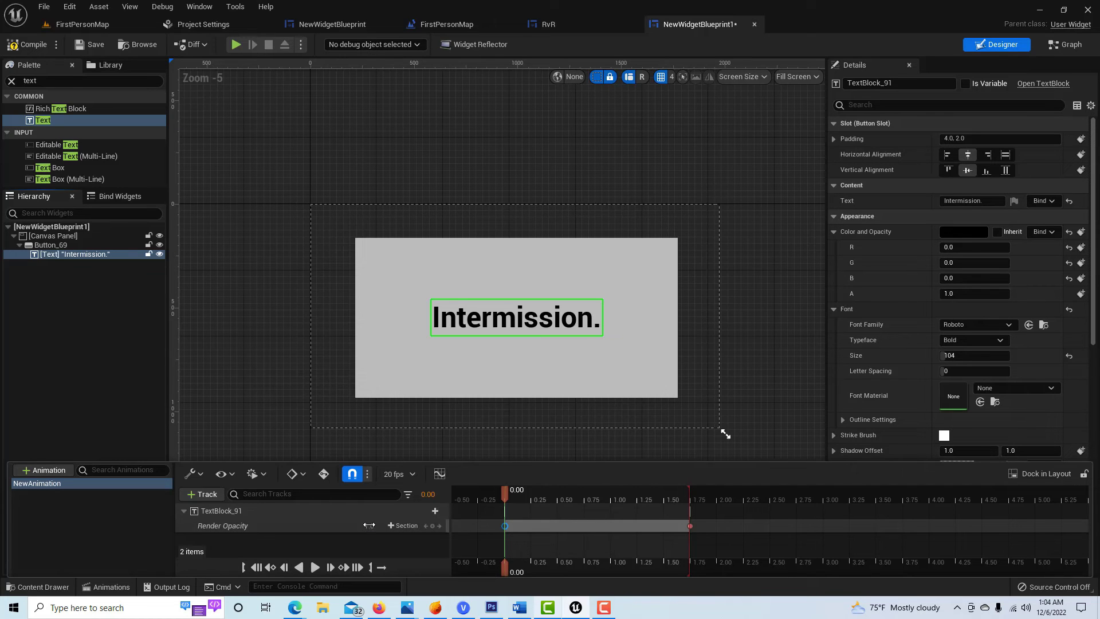
{"action": "type", "text": "0"}
{"action": "key", "text": "Return"}
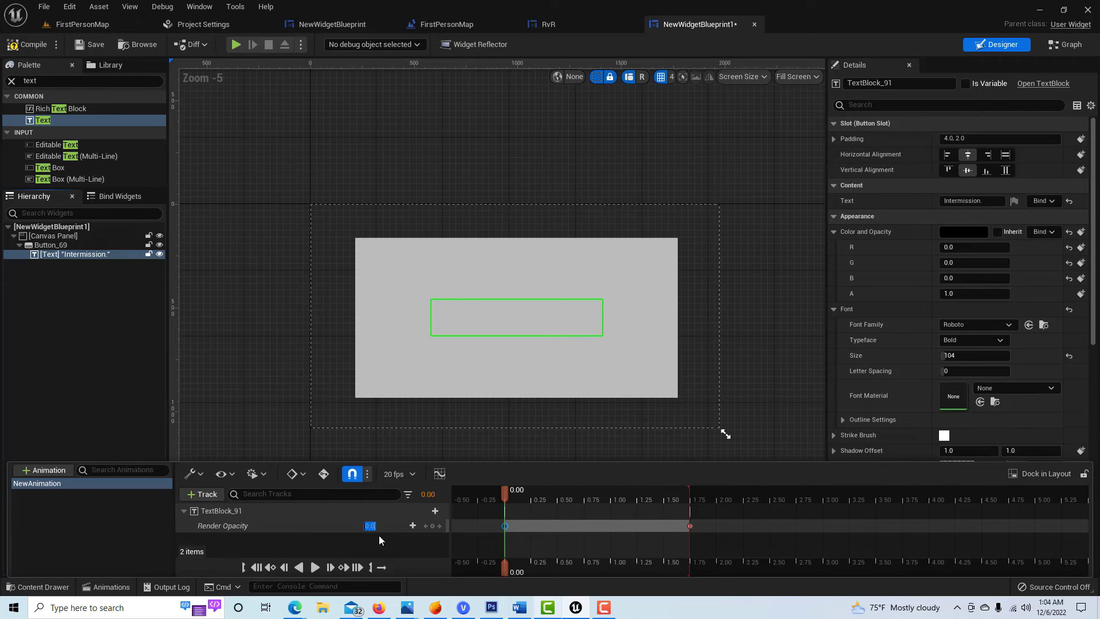
Preview the fade-in animation and save the widget blueprint
{"action": "left_click", "coordinate": [315, 567]}
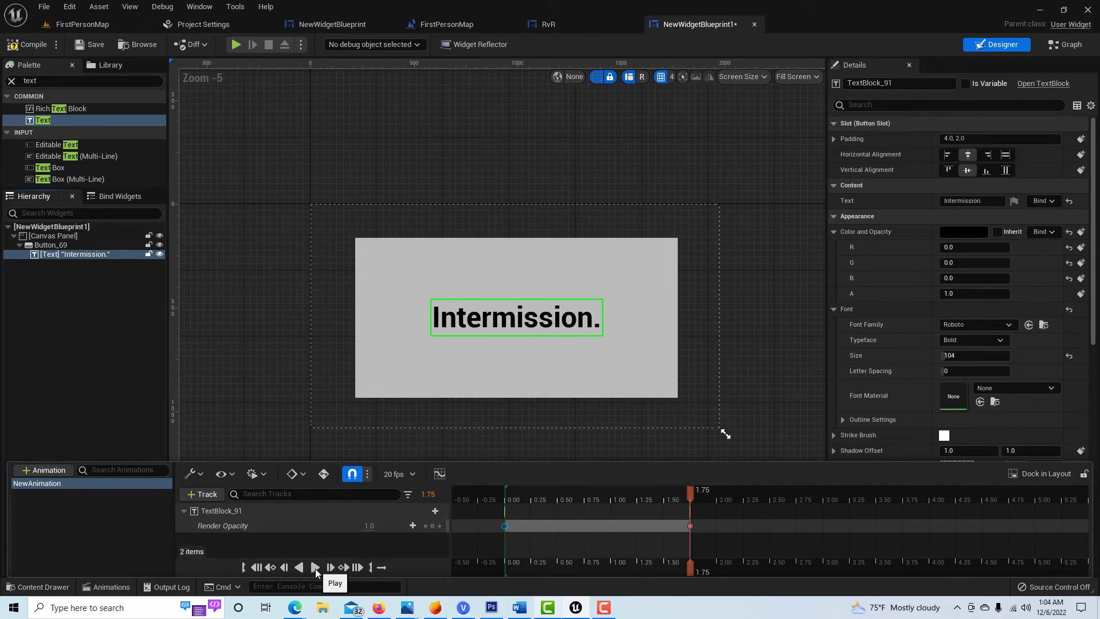
{"action": "left_click", "coordinate": [28, 45]}
{"action": "left_click", "coordinate": [80, 45]}
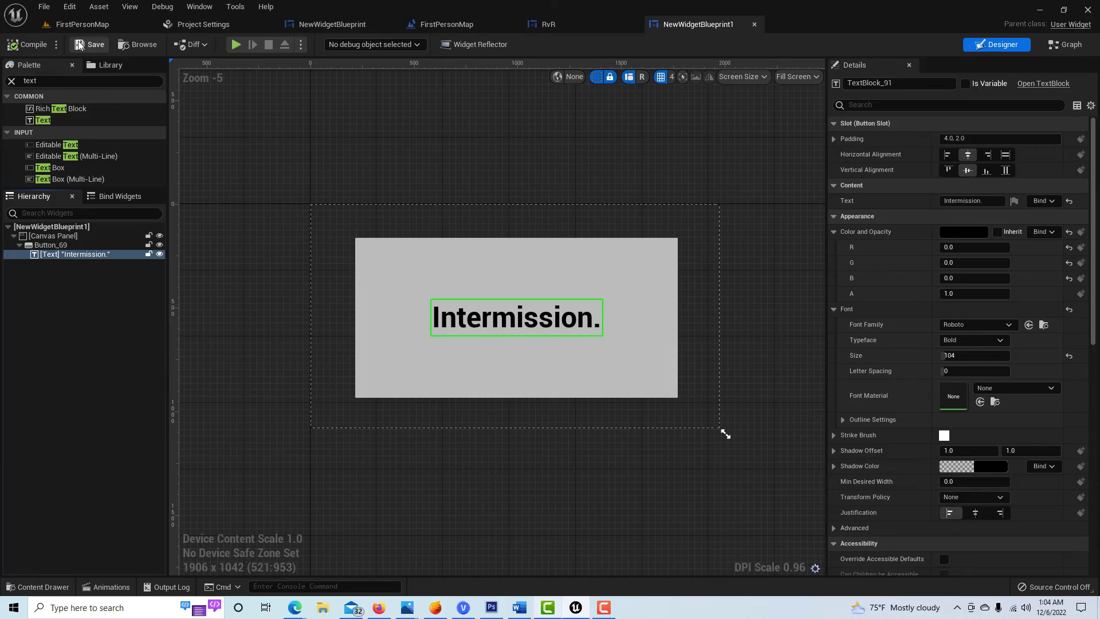
In the event graph, add a Play Animation node after Event Construct
{"action": "left_click", "coordinate": [1065, 45]}
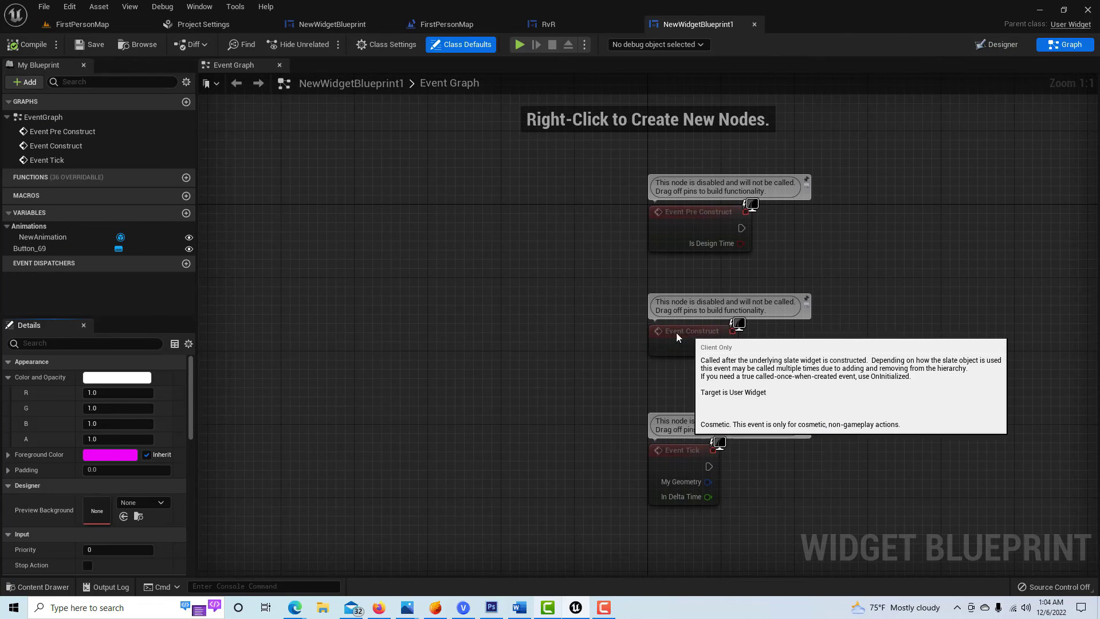
{"action": "left_click_drag", "start_coordinate": [676, 332], "coordinate": [705, 315]}
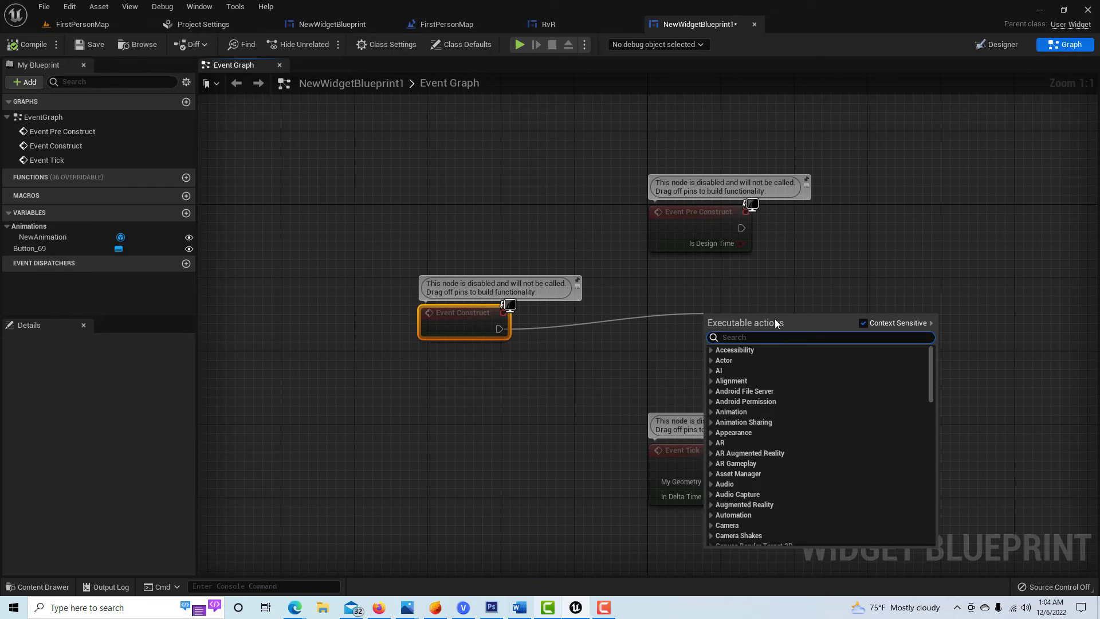
{"action": "type", "text": "play a"}
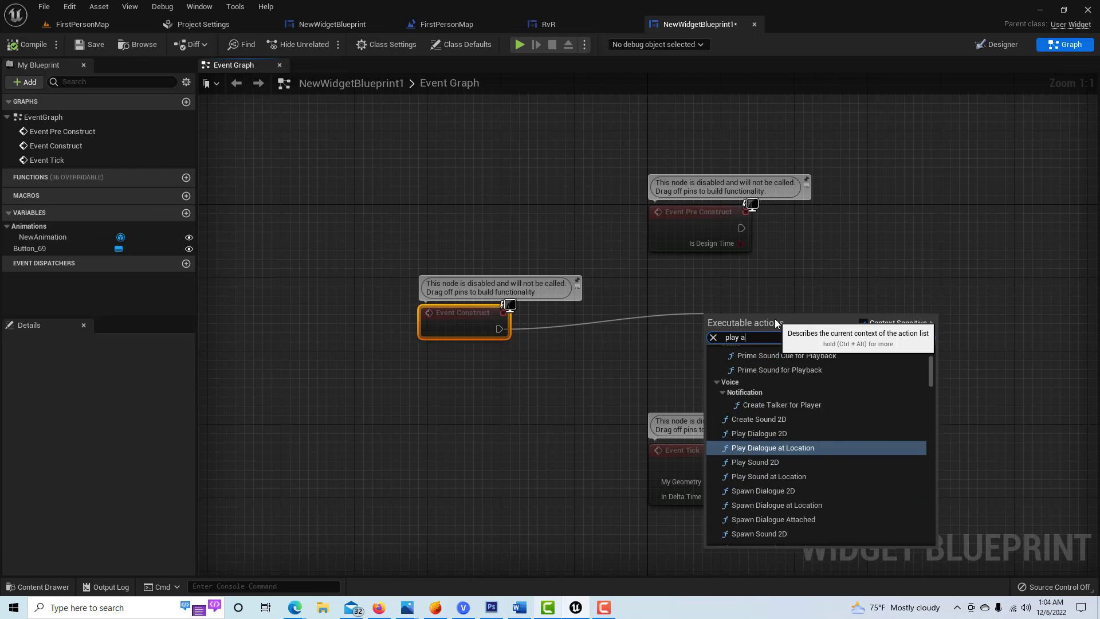
{"action": "type", "text": "ni"}
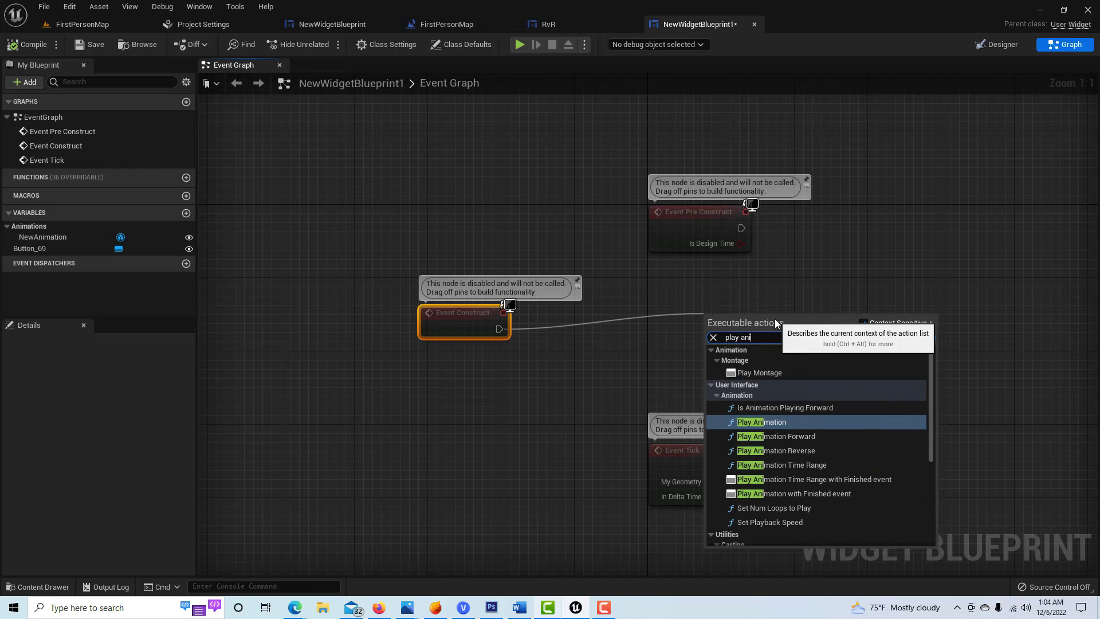
{"action": "left_click", "coordinate": [773, 424]}
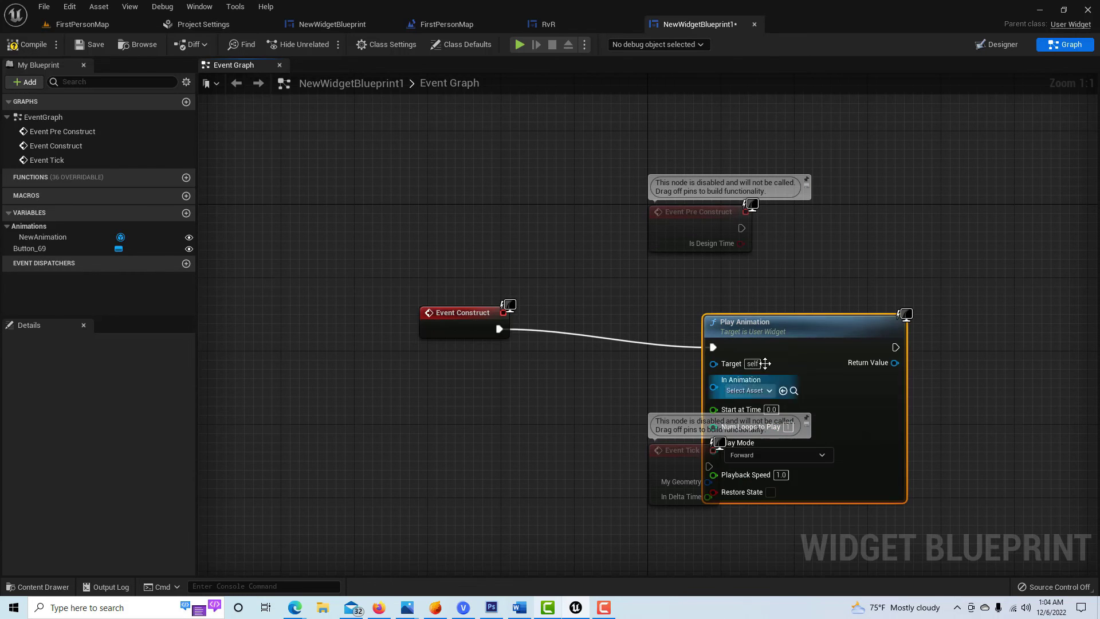
{"action": "left_click_drag", "start_coordinate": [668, 316], "coordinate": [612, 308]}
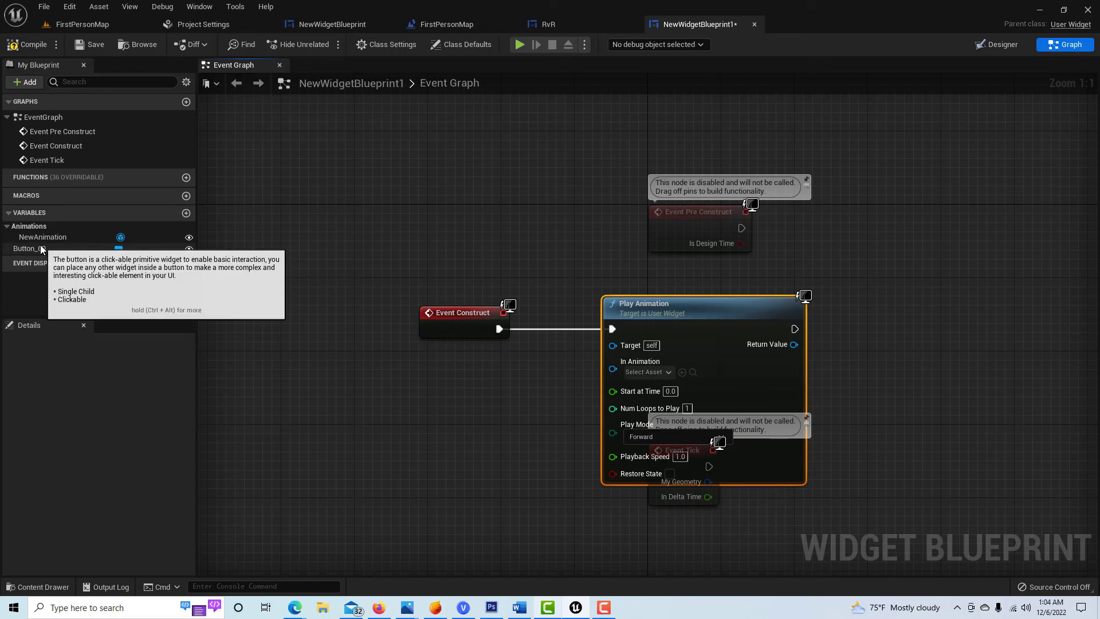
Connect a Get NewAnimation node to In Animation, then compile and save
{"action": "left_click_drag", "start_coordinate": [44, 237], "coordinate": [336, 380]}
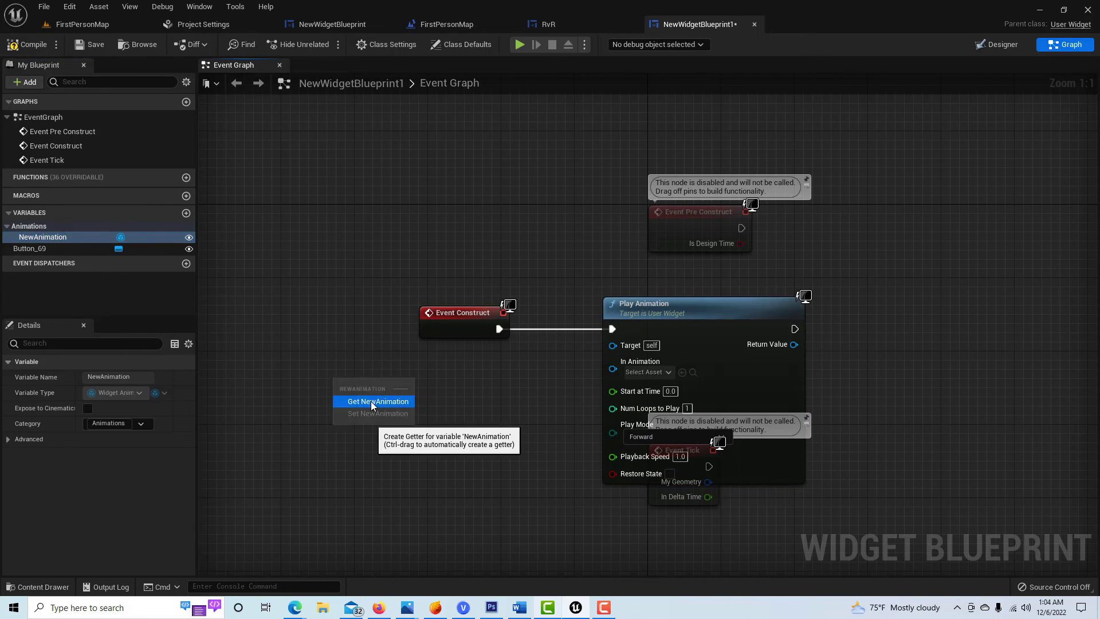
{"action": "left_click", "coordinate": [370, 401]}
{"action": "left_click_drag", "start_coordinate": [401, 389], "coordinate": [613, 368]}
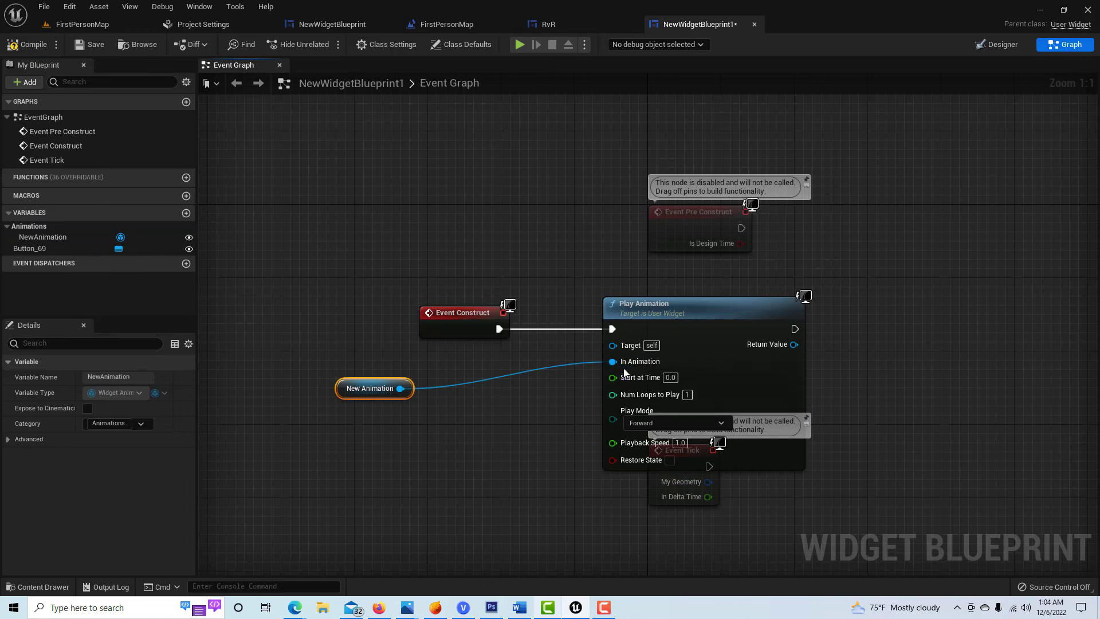
{"action": "left_click", "coordinate": [23, 46]}
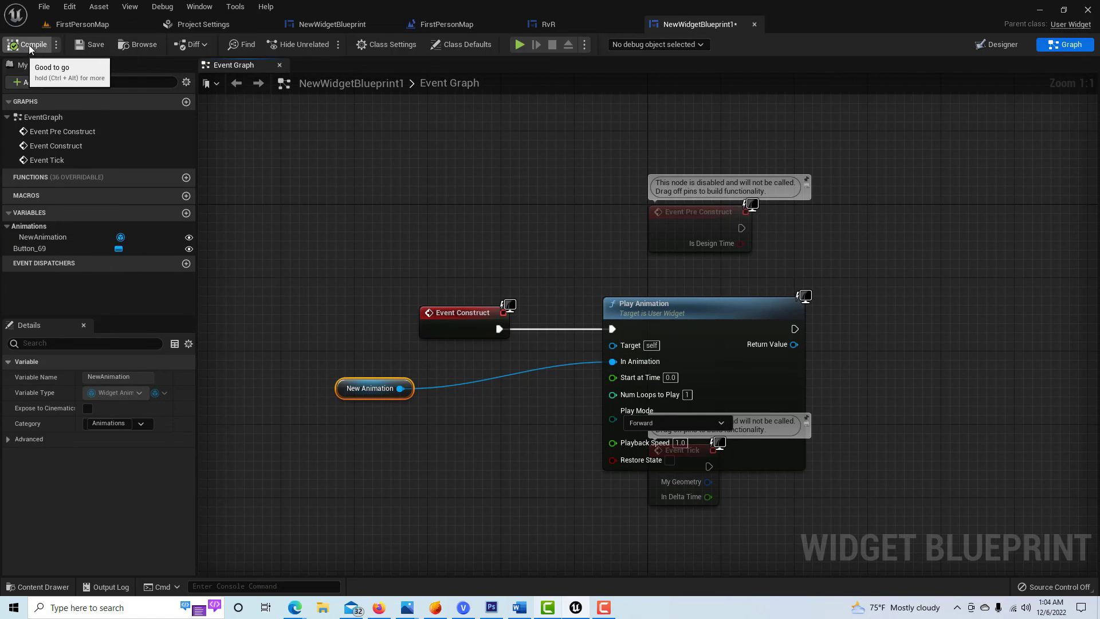
{"action": "left_click", "coordinate": [96, 43]}
{"action": "left_click", "coordinate": [111, 25]}
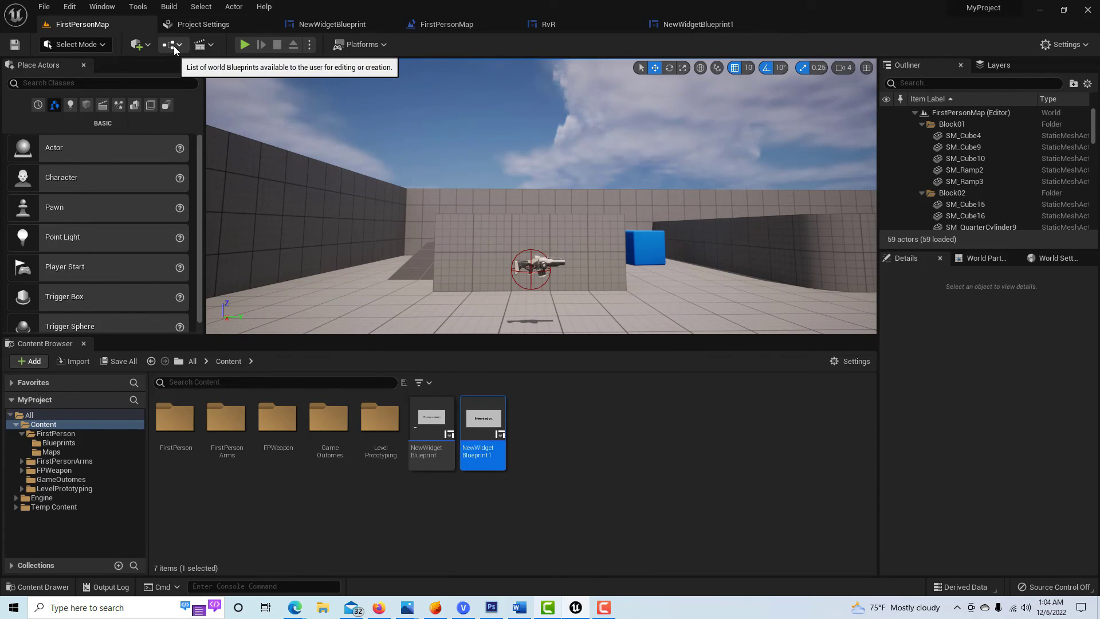
Set the level blueprint's Create Widget class to NewWidgetBlueprint1, then compile and save
{"action": "left_click", "coordinate": [176, 45]}
{"action": "left_click", "coordinate": [226, 127]}
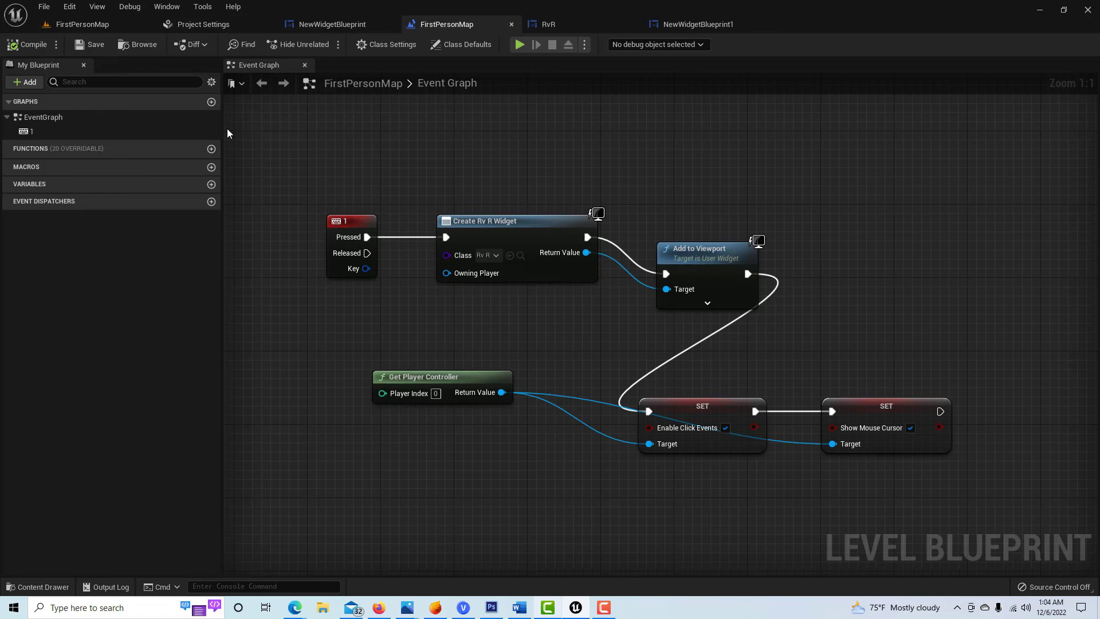
{"action": "left_click", "coordinate": [491, 256]}
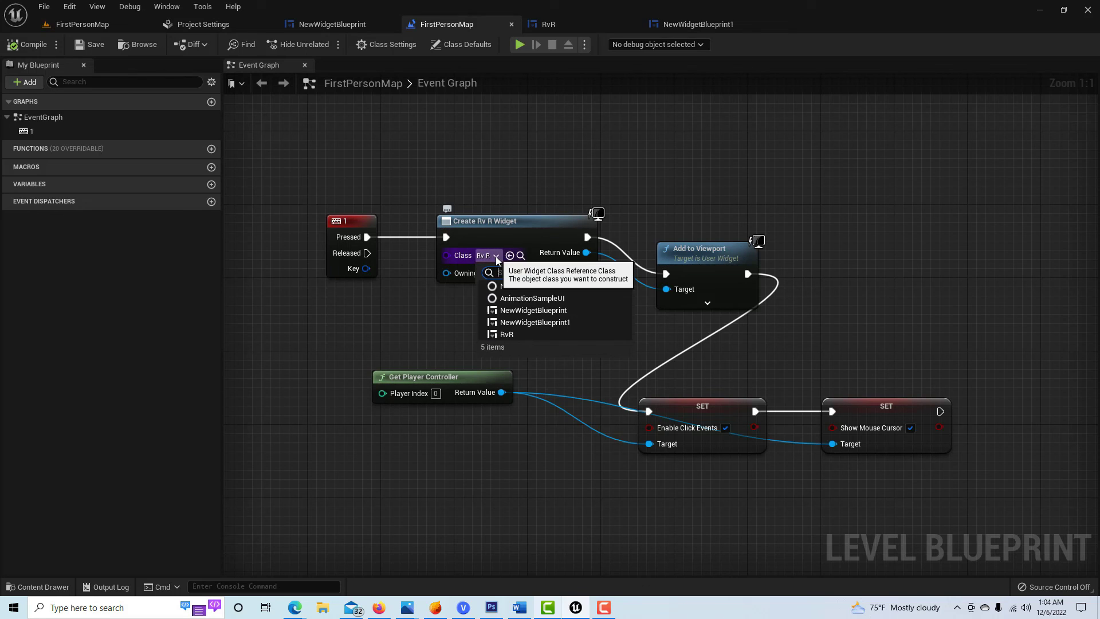
{"action": "left_click", "coordinate": [563, 322]}
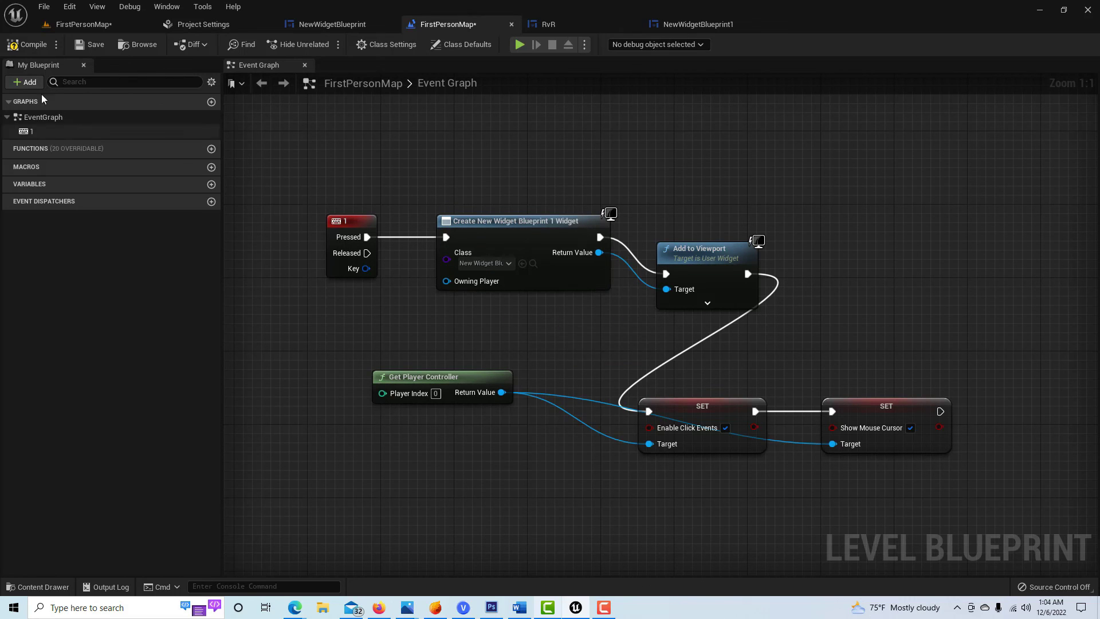
{"action": "left_click", "coordinate": [24, 46]}
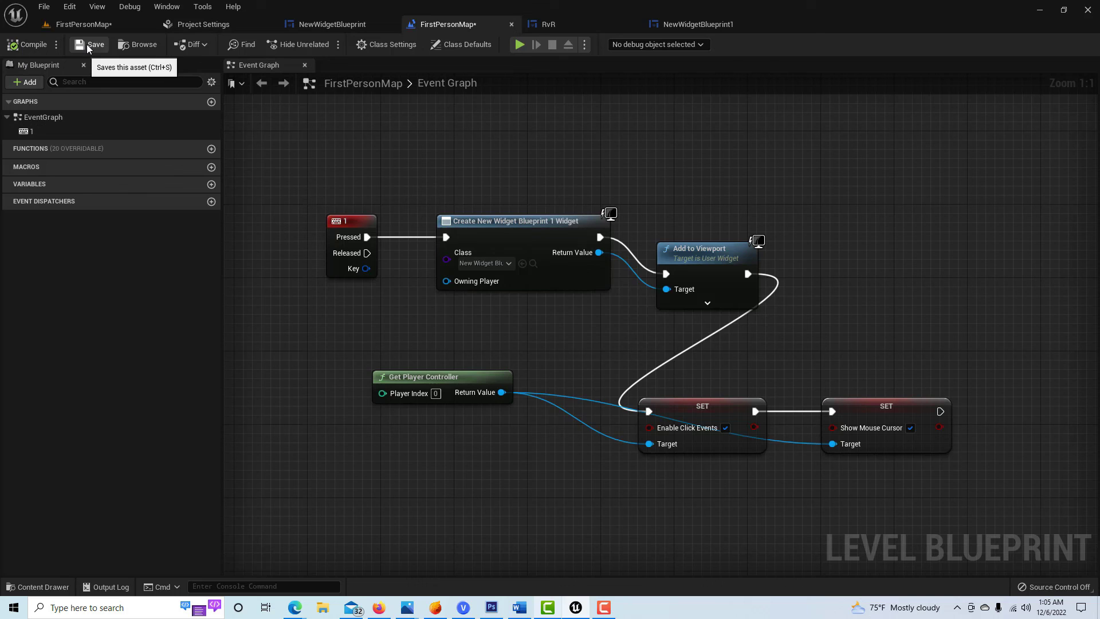
{"action": "left_click", "coordinate": [91, 44]}
{"action": "left_click", "coordinate": [85, 24]}
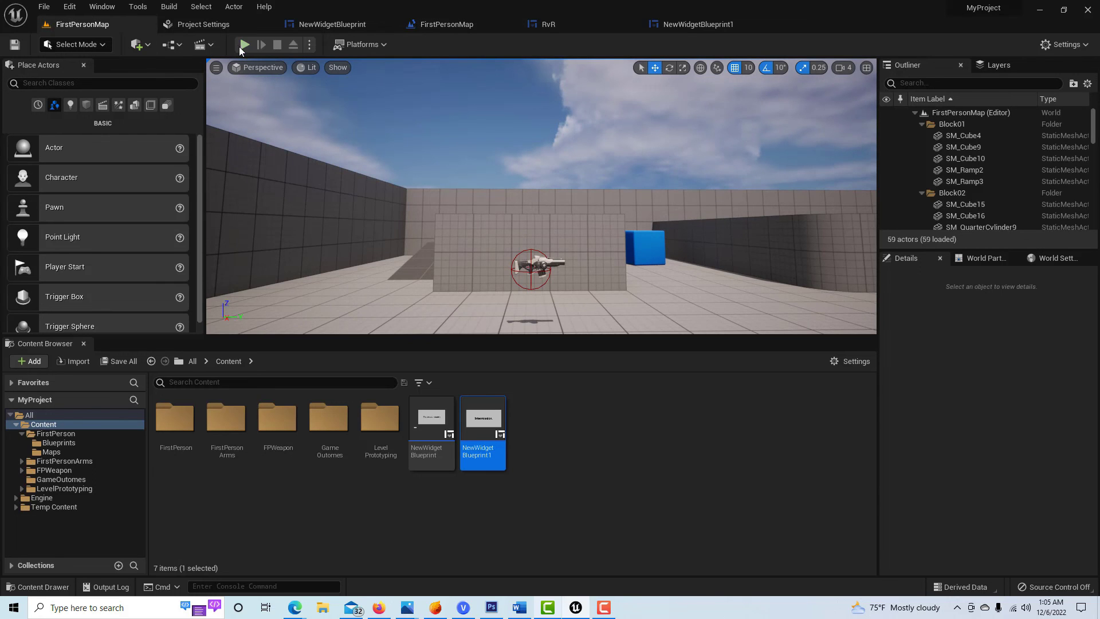
Start a Play In Editor session of FirstPersonMap from the toolbar
{"action": "left_click", "coordinate": [244, 45]}
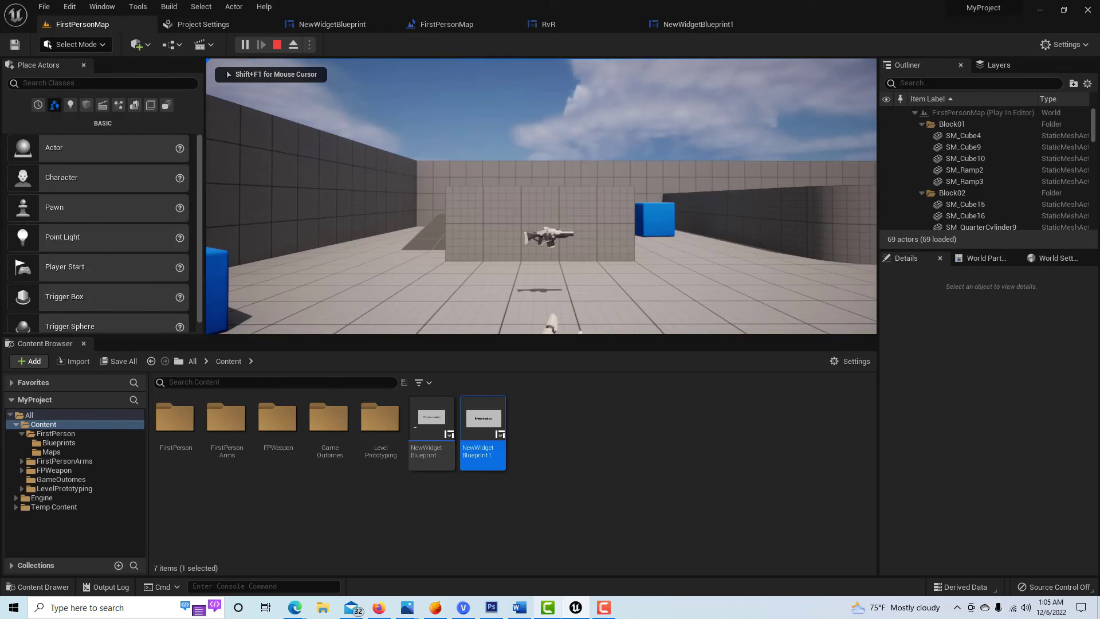